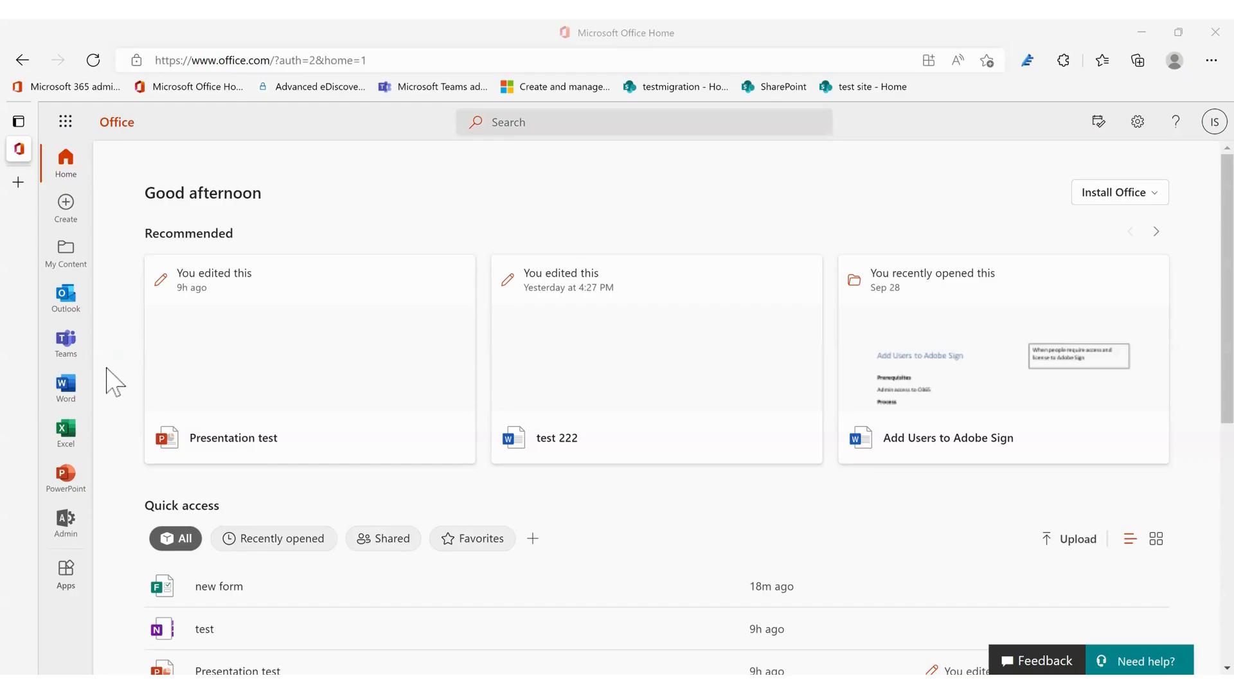
Open Sway from the full list of Microsoft 365 apps
{"action": "left_click", "coordinate": [81, 595]}
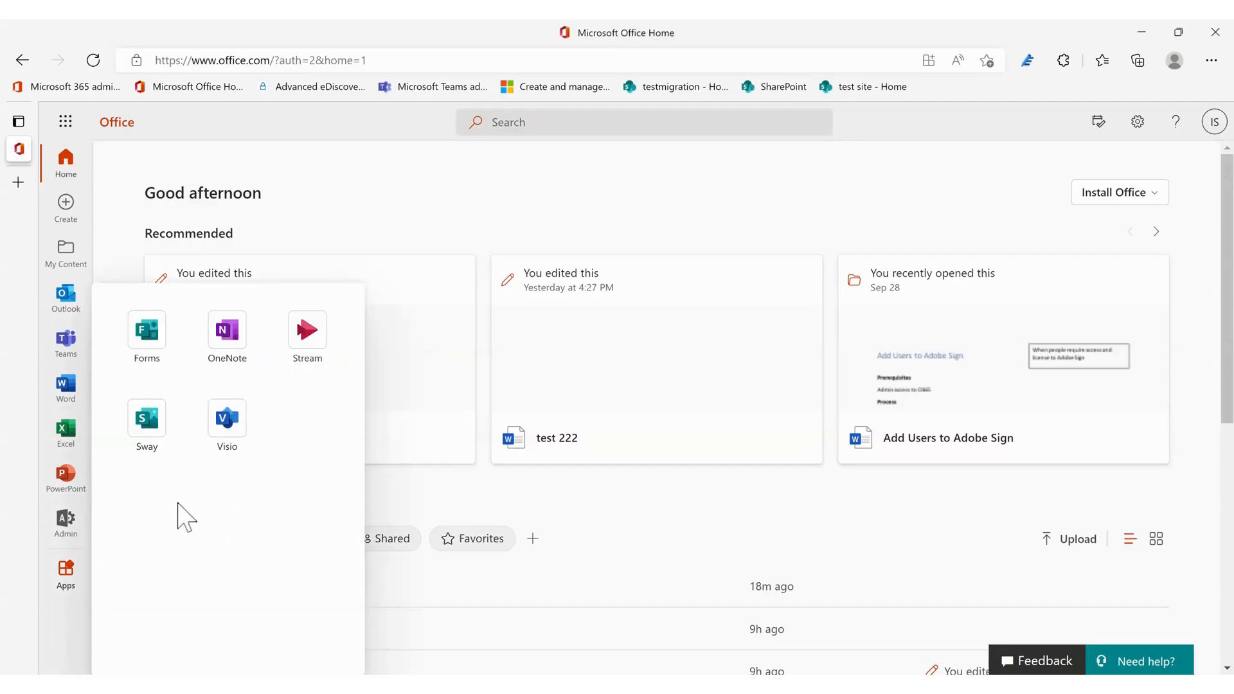
{"action": "left_click", "coordinate": [385, 196]}
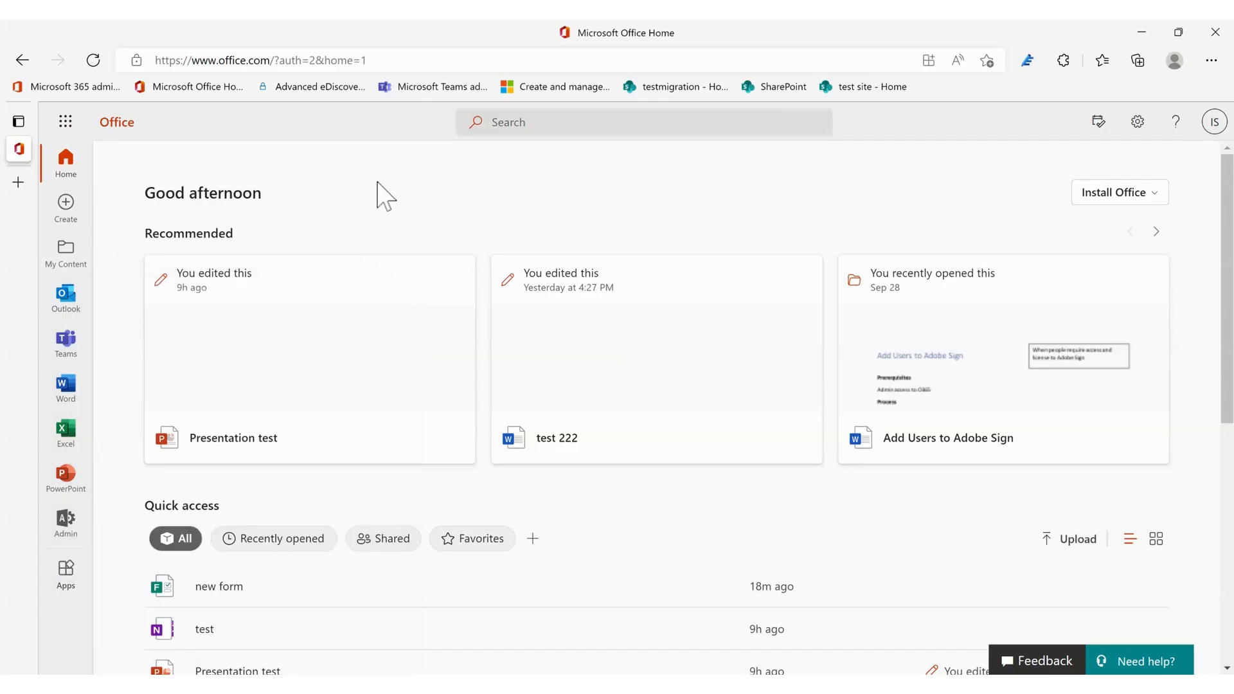
{"action": "left_click", "coordinate": [67, 124]}
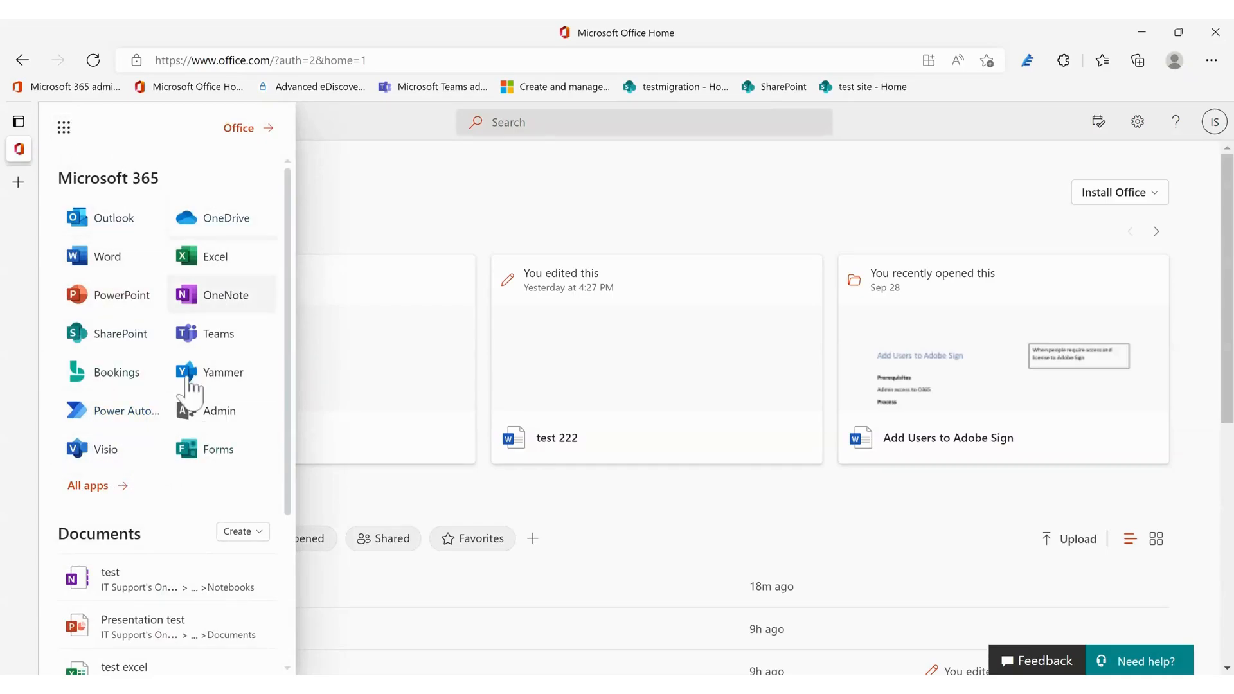
{"action": "left_click", "coordinate": [94, 489]}
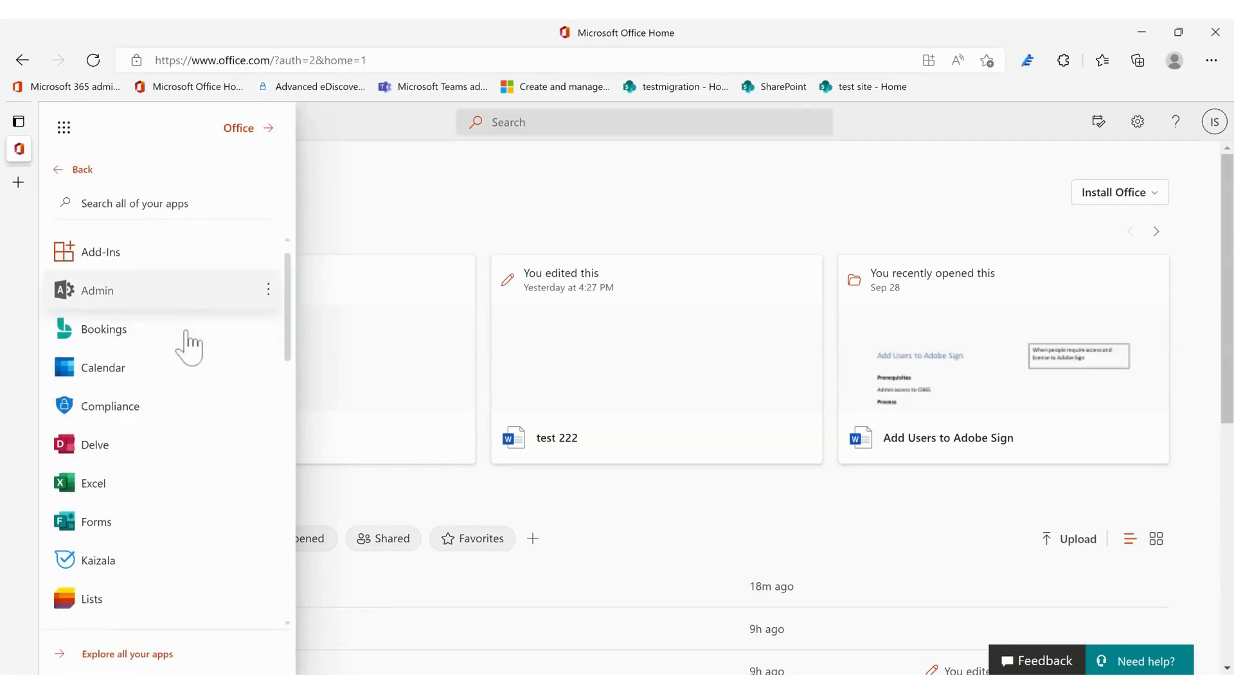
{"action": "scroll", "coordinate": [188, 347], "scroll_direction": "down", "scroll_amount": 8}
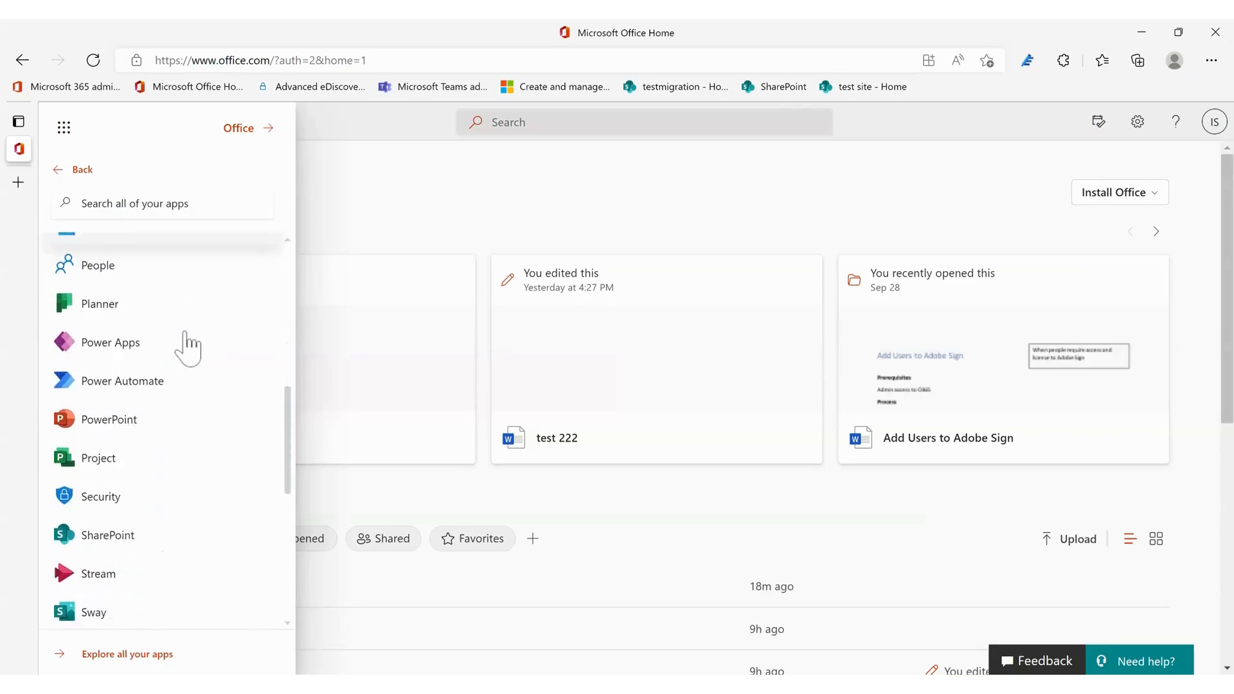
{"action": "scroll", "coordinate": [186, 347], "scroll_direction": "down", "scroll_amount": 2}
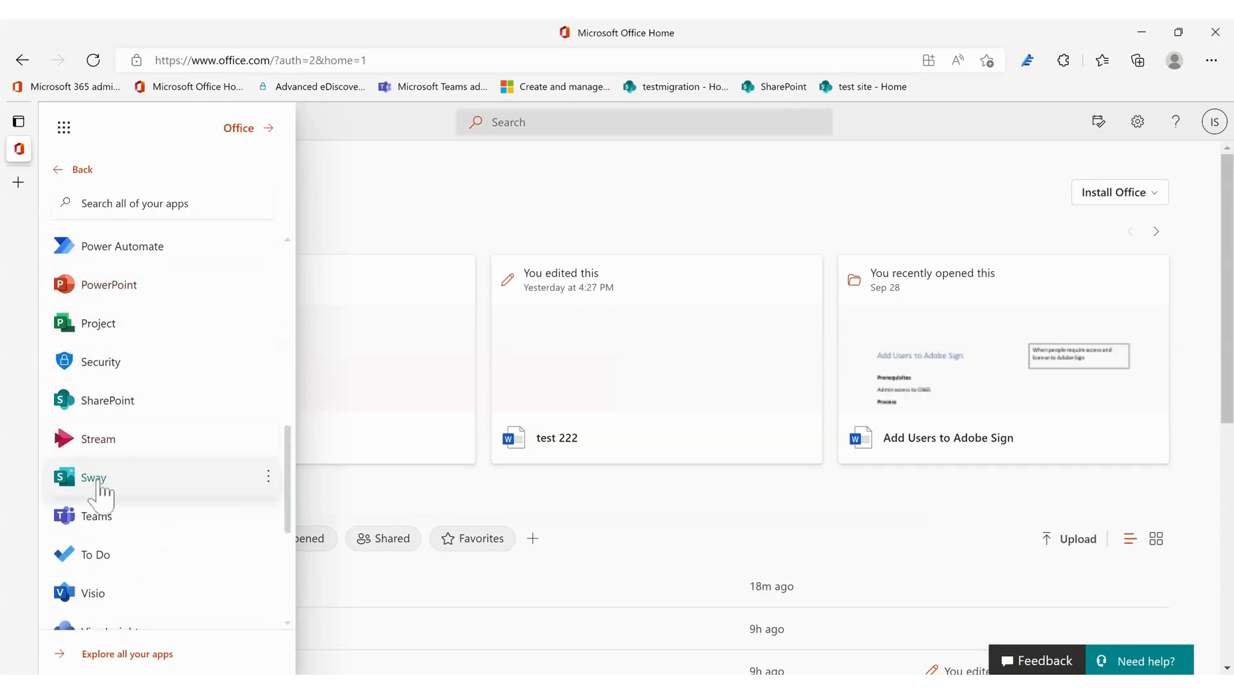
{"action": "left_click", "coordinate": [99, 485]}
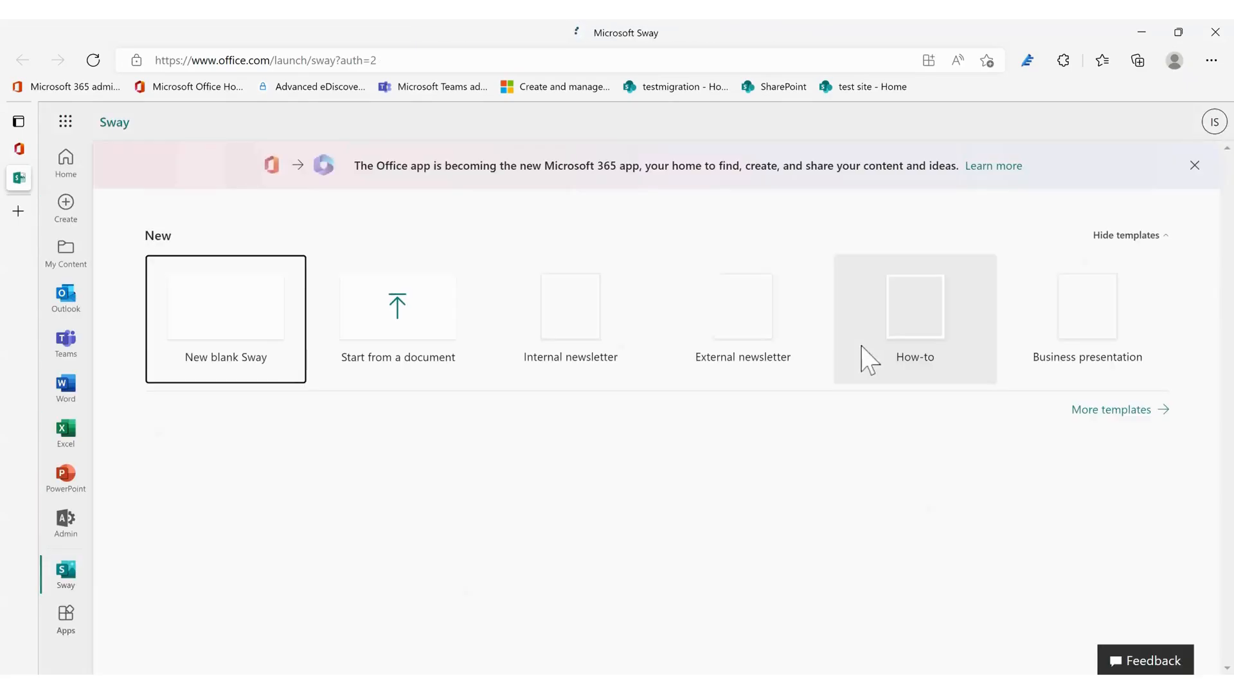
Dismiss the Office app announcement banner and create a new blank Sway
{"action": "left_click", "coordinate": [1193, 166]}
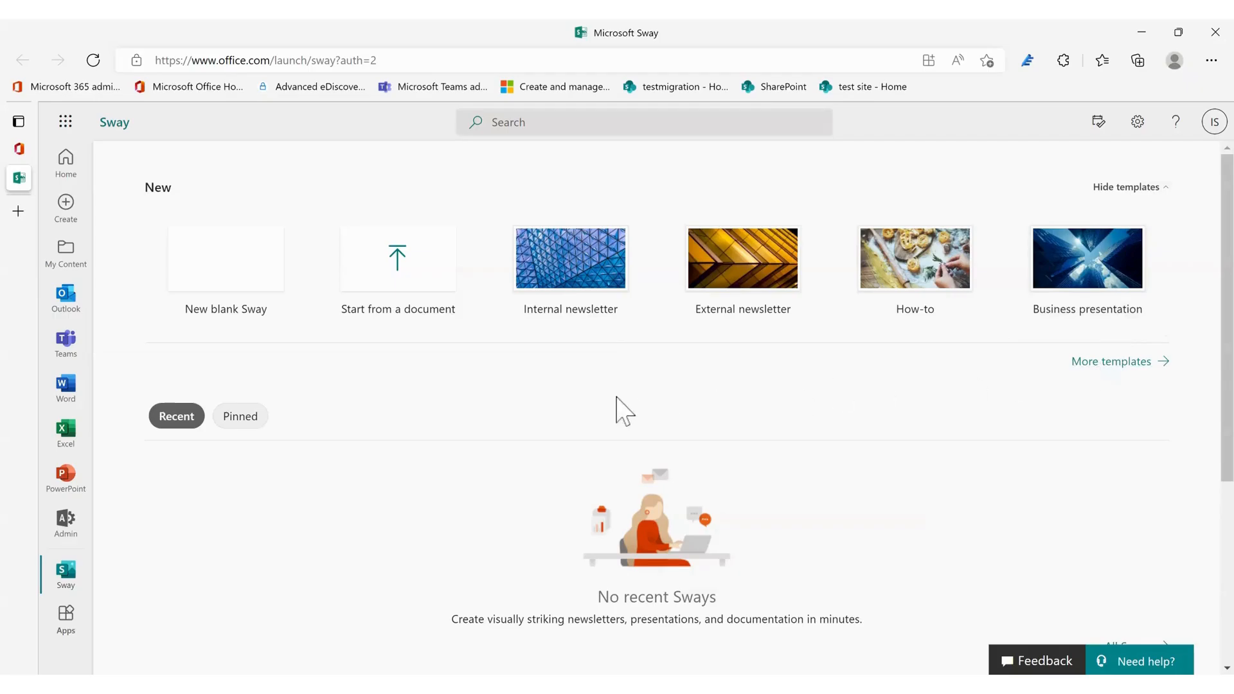
{"action": "scroll", "coordinate": [598, 402], "scroll_direction": "down", "scroll_amount": 3}
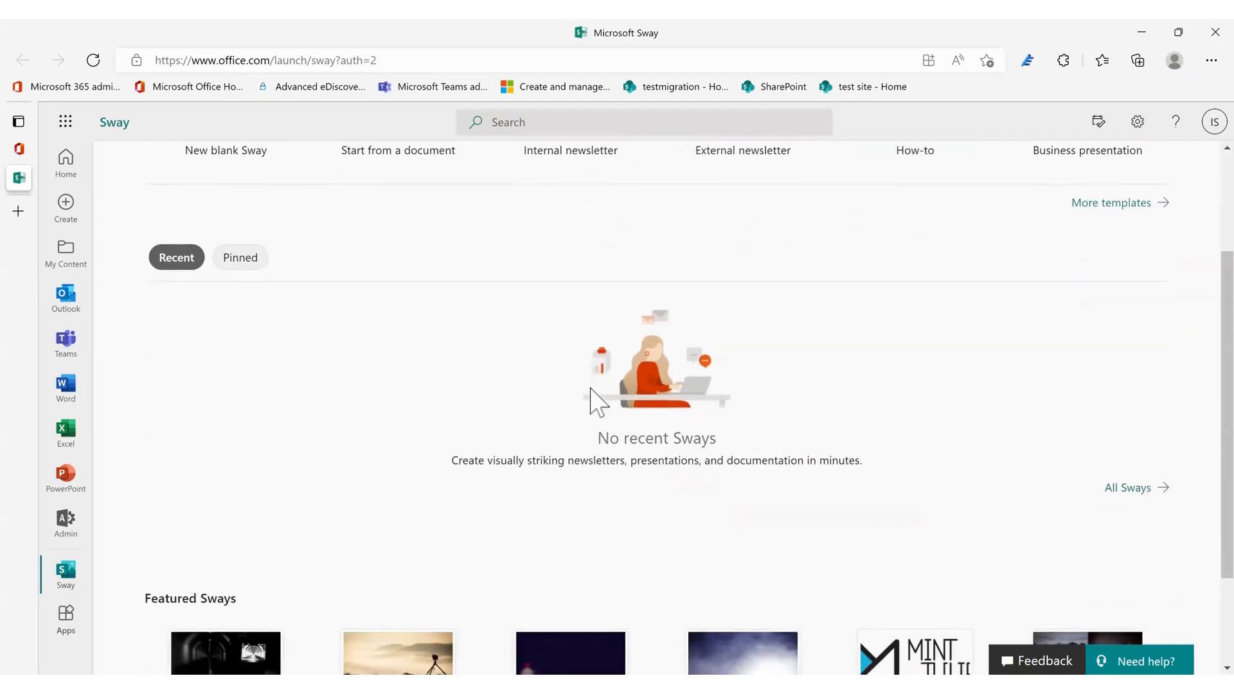
{"action": "scroll", "coordinate": [598, 401], "scroll_direction": "down", "scroll_amount": 1}
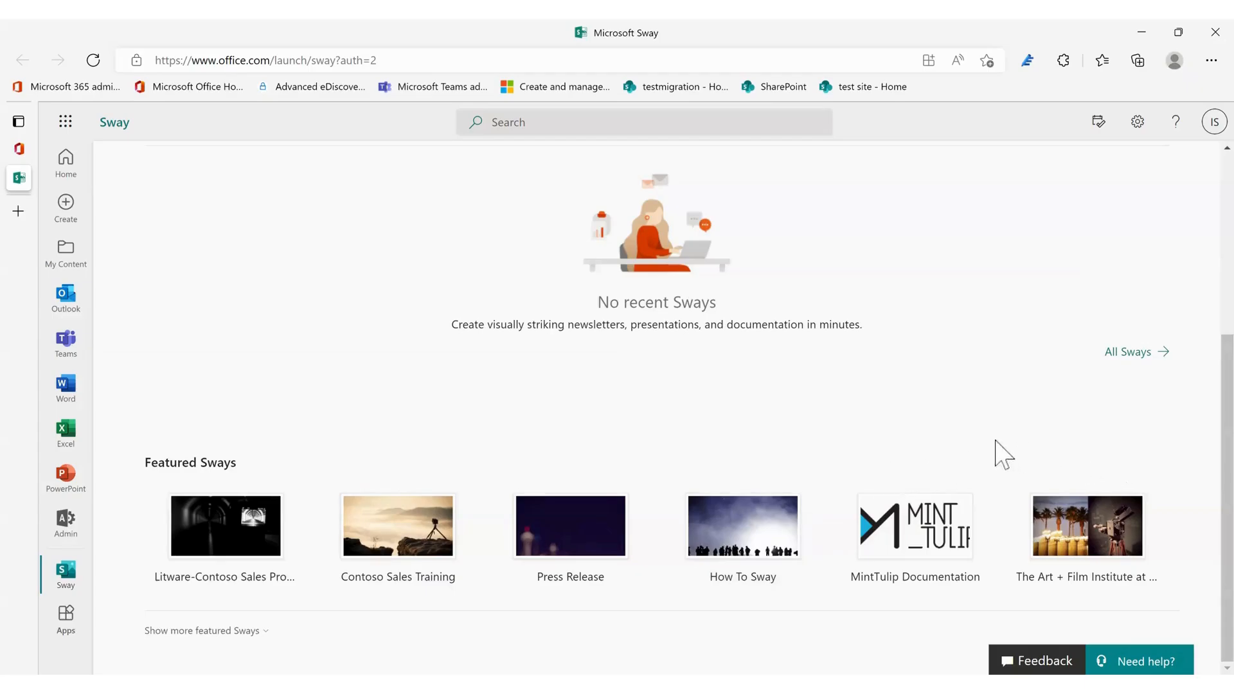
{"action": "scroll", "coordinate": [450, 462], "scroll_direction": "up", "scroll_amount": 5}
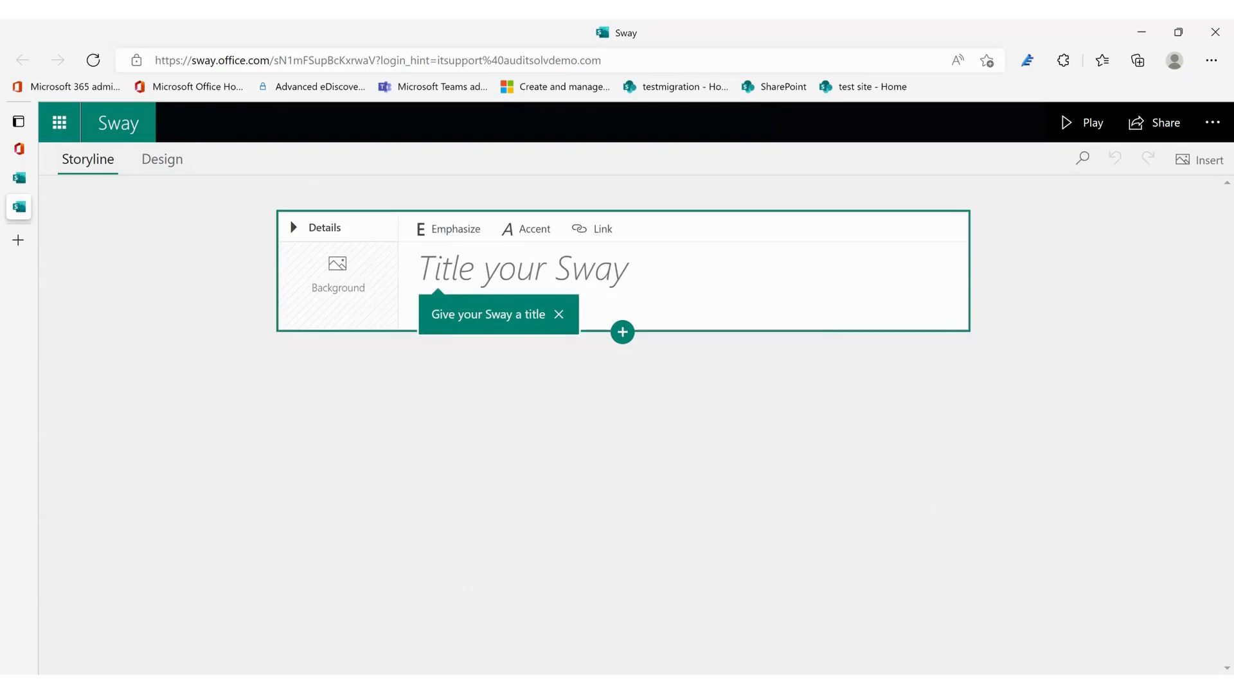
Enter "title" as the heading on the new Sway's title card
{"action": "left_click", "coordinate": [524, 269]}
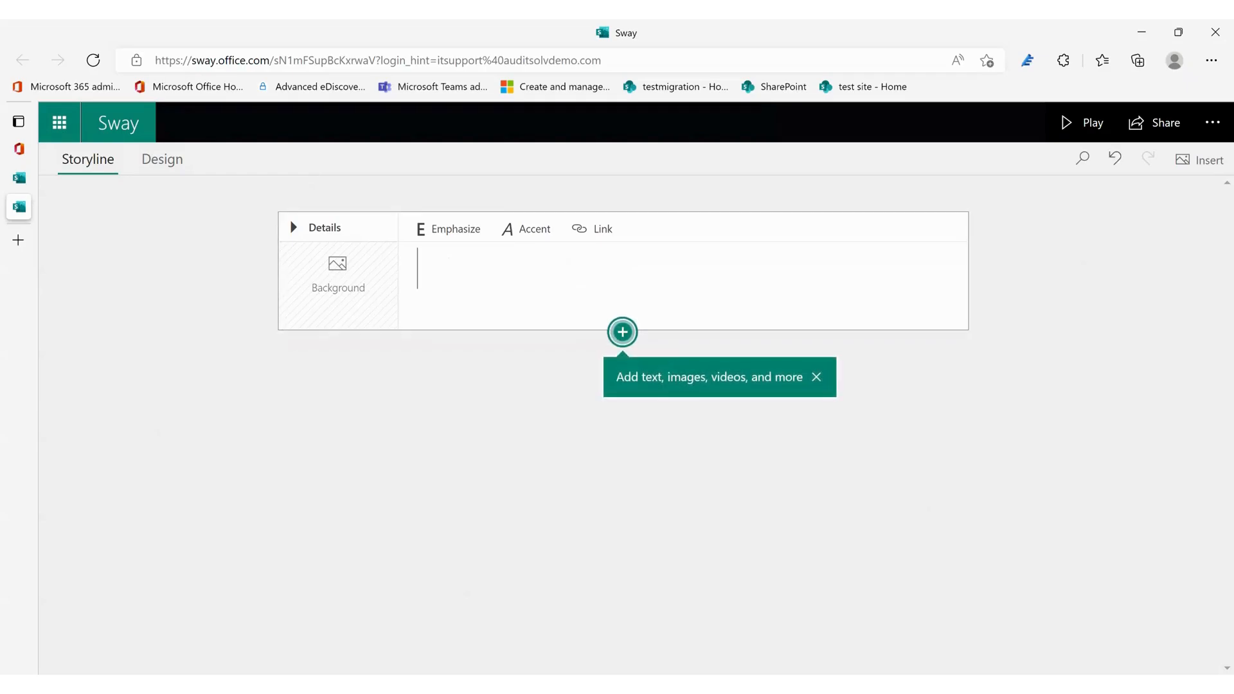
{"action": "type", "text": "tite"}
{"action": "type", "text": "le"}
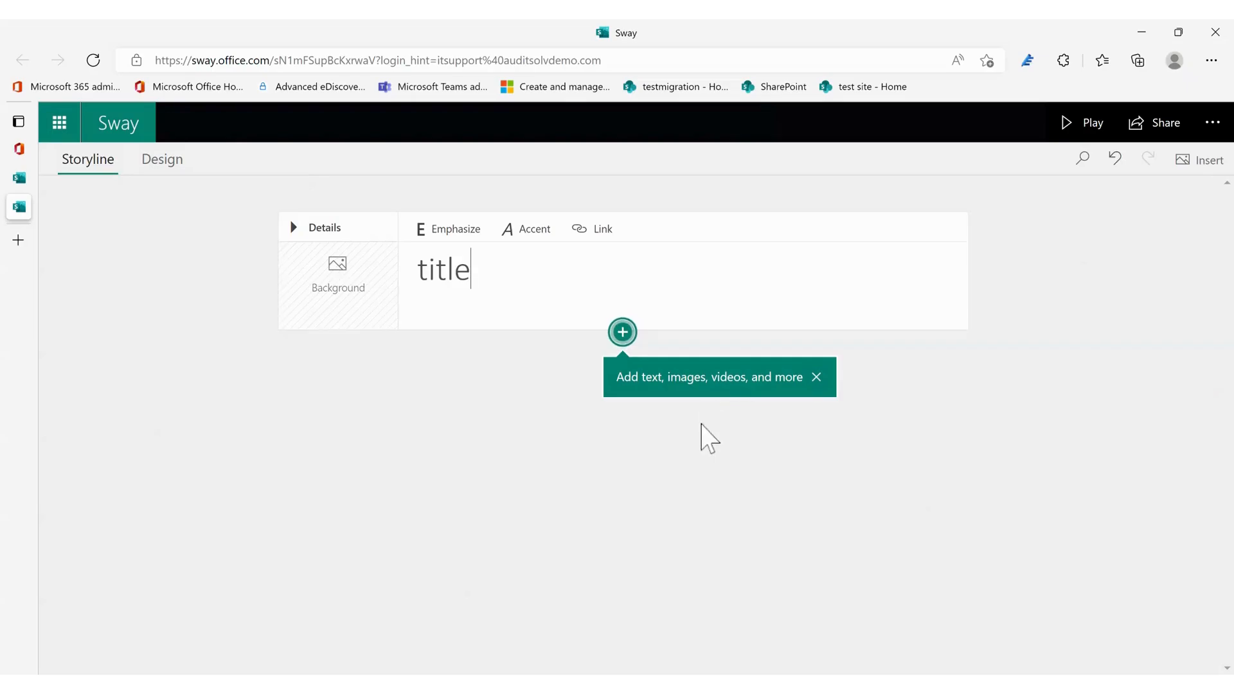
Add a text card below the title card and enter "text" in it
{"action": "left_click", "coordinate": [623, 333]}
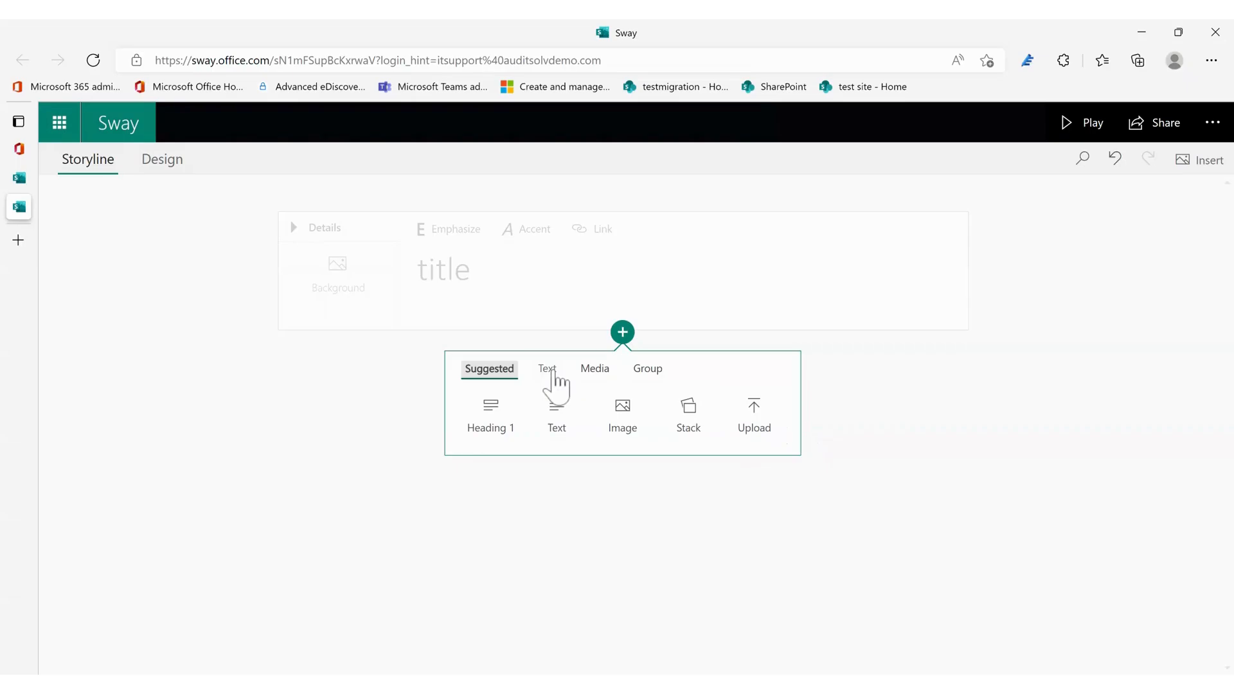
{"action": "left_click", "coordinate": [554, 371]}
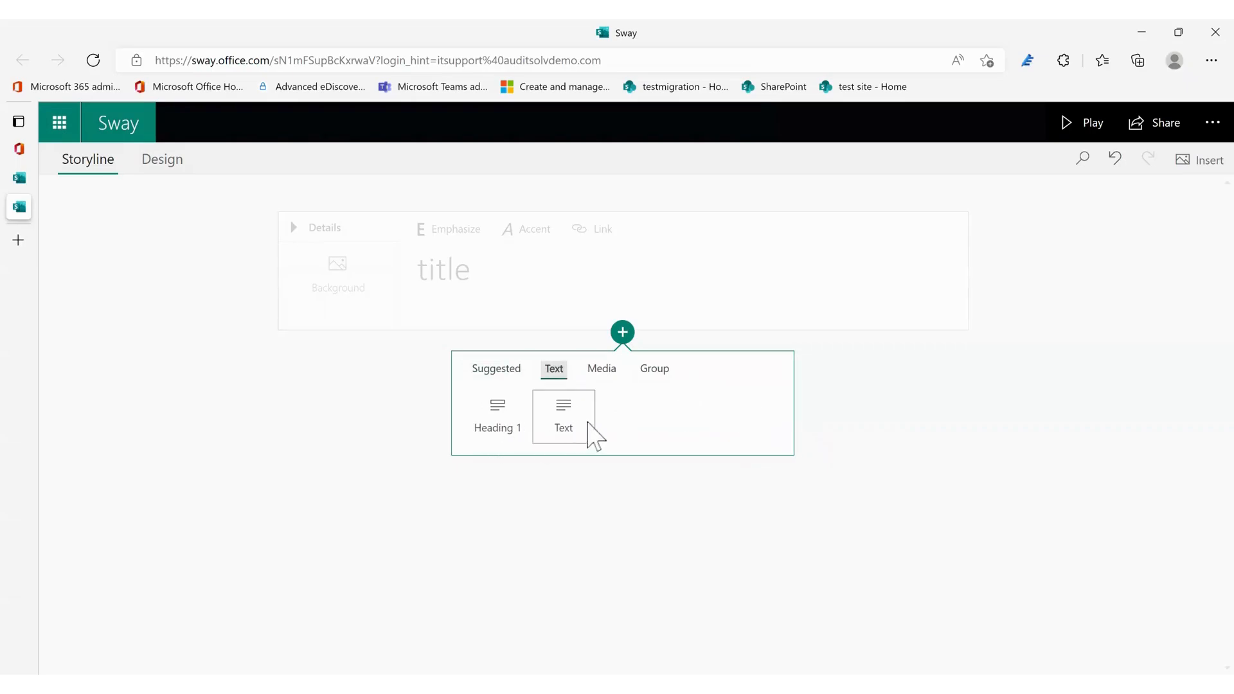
{"action": "left_click", "coordinate": [602, 376]}
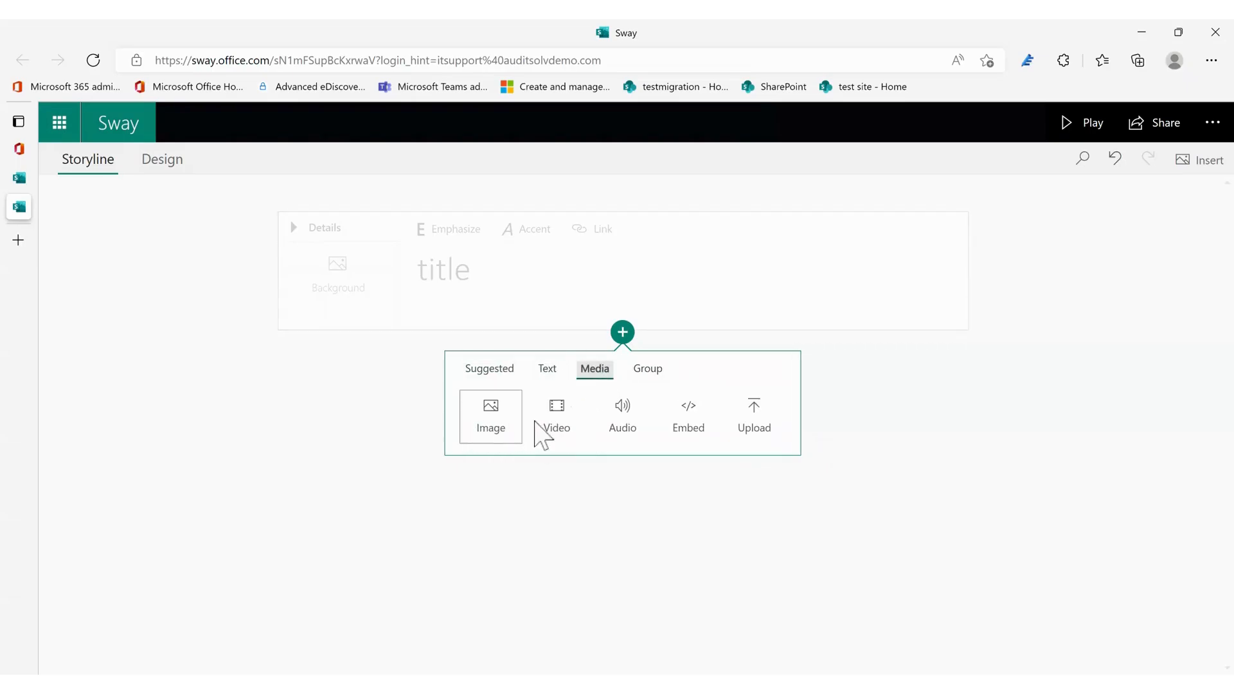
{"action": "left_click", "coordinate": [654, 374]}
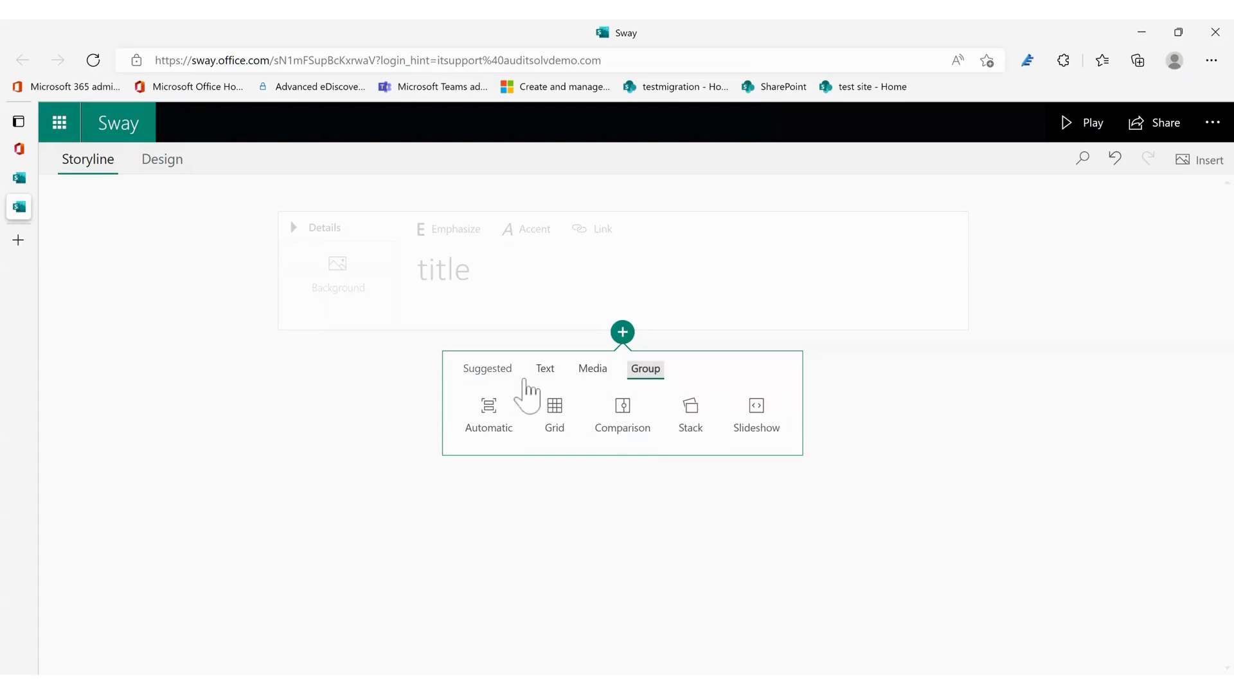
{"action": "left_click", "coordinate": [546, 370]}
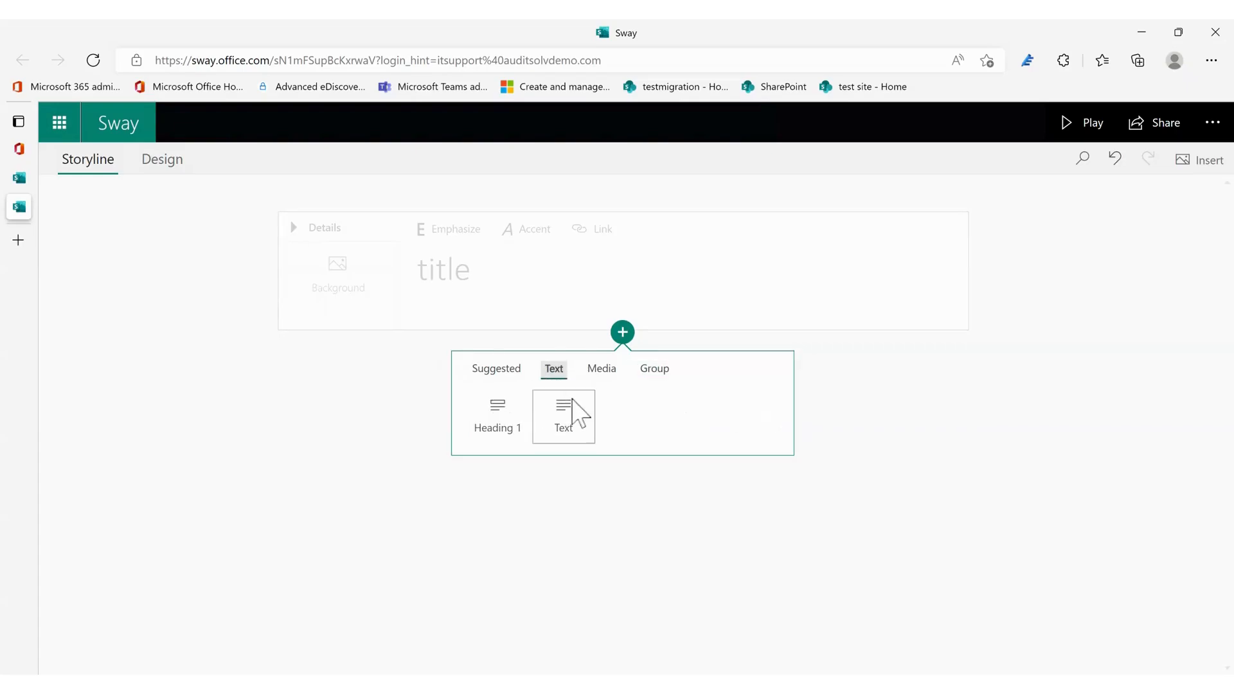
{"action": "left_click", "coordinate": [566, 418]}
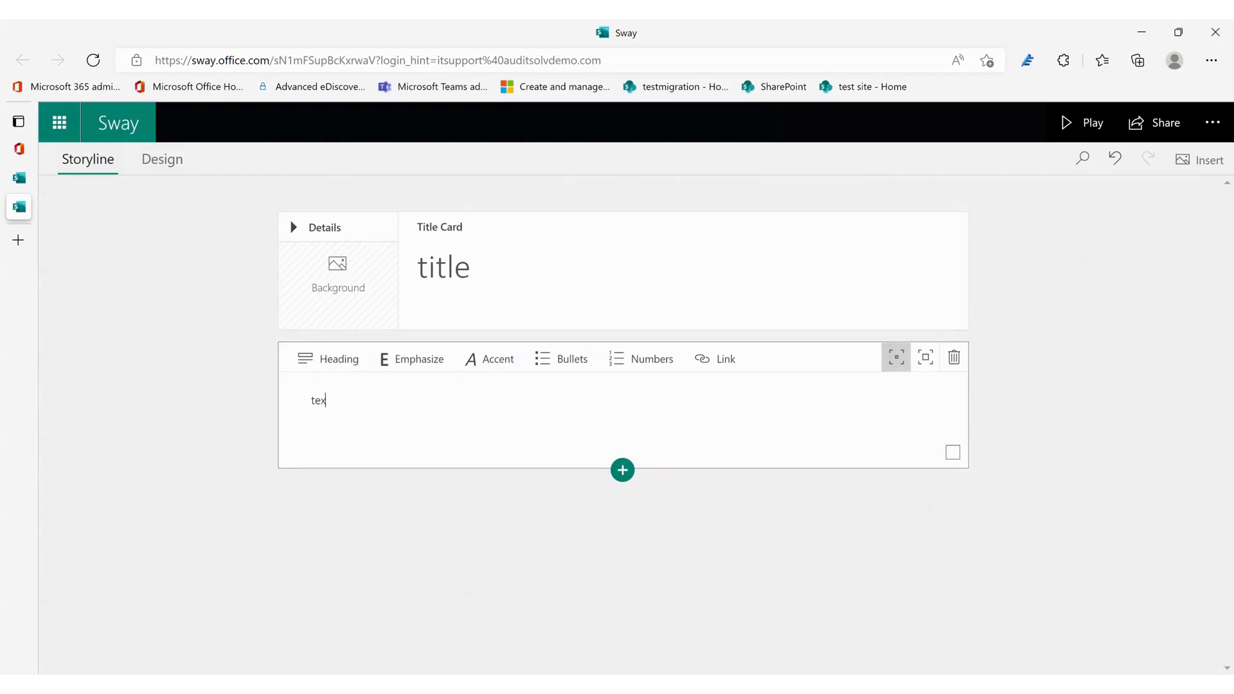
Turn on Emphasize and Accent for the text card and raise the card's emphasis by one level
{"action": "left_click", "coordinate": [415, 377]}
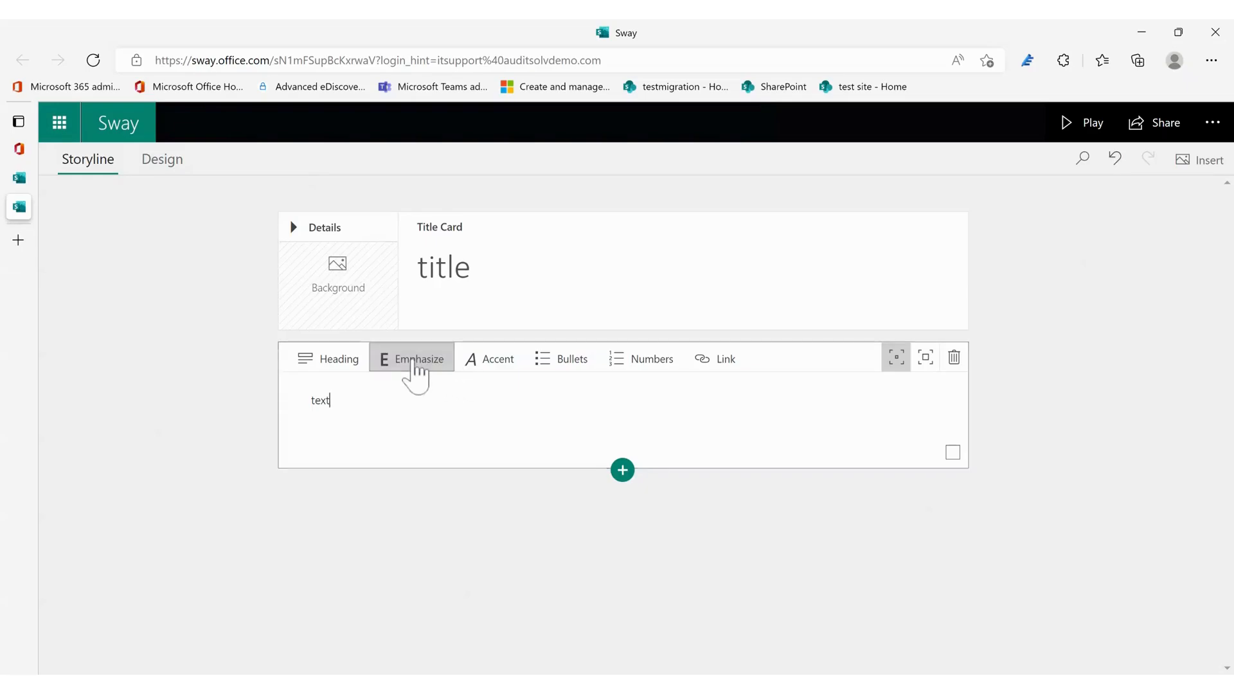
{"action": "left_click", "coordinate": [499, 377]}
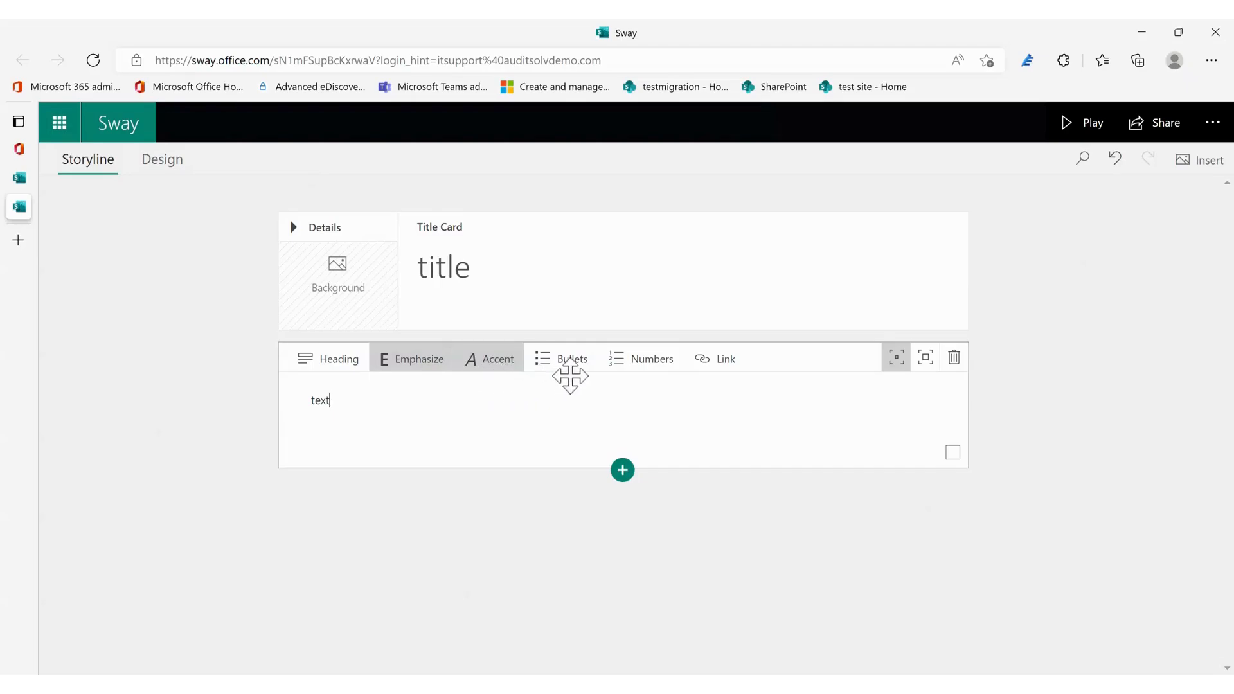
{"action": "left_click", "coordinate": [926, 360]}
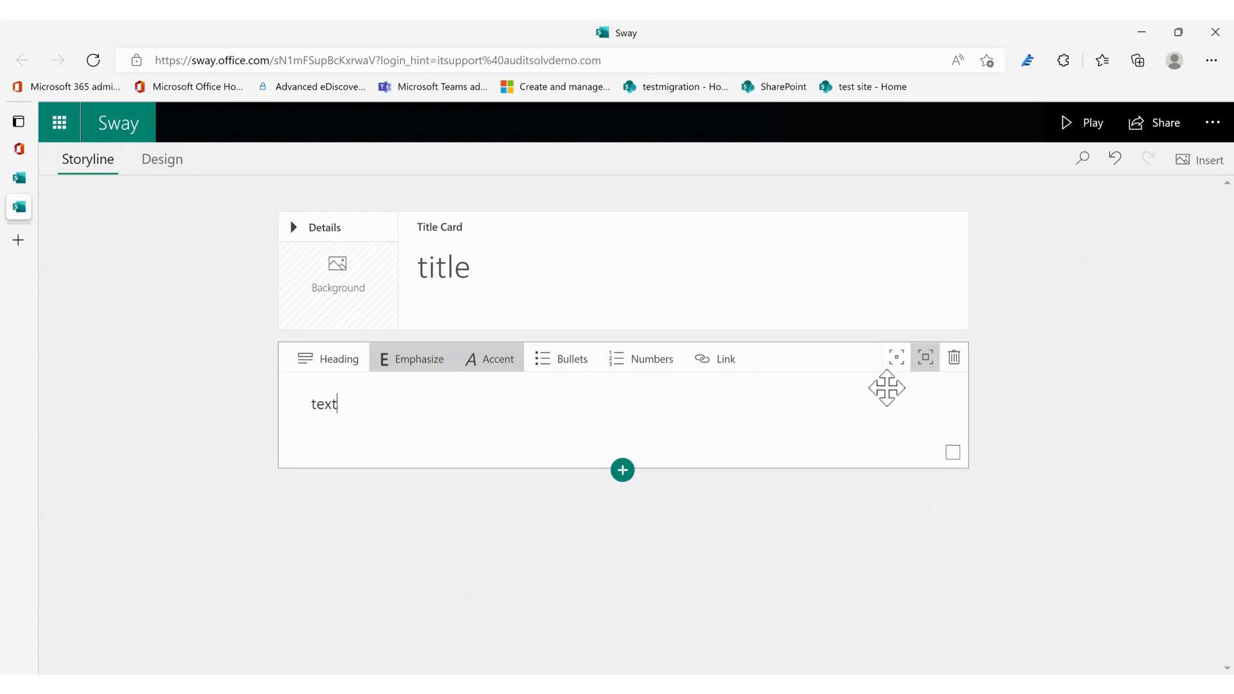
Set the title card's background to the green forest path picture from the suggested Backgrounds images
{"action": "left_click", "coordinate": [337, 294]}
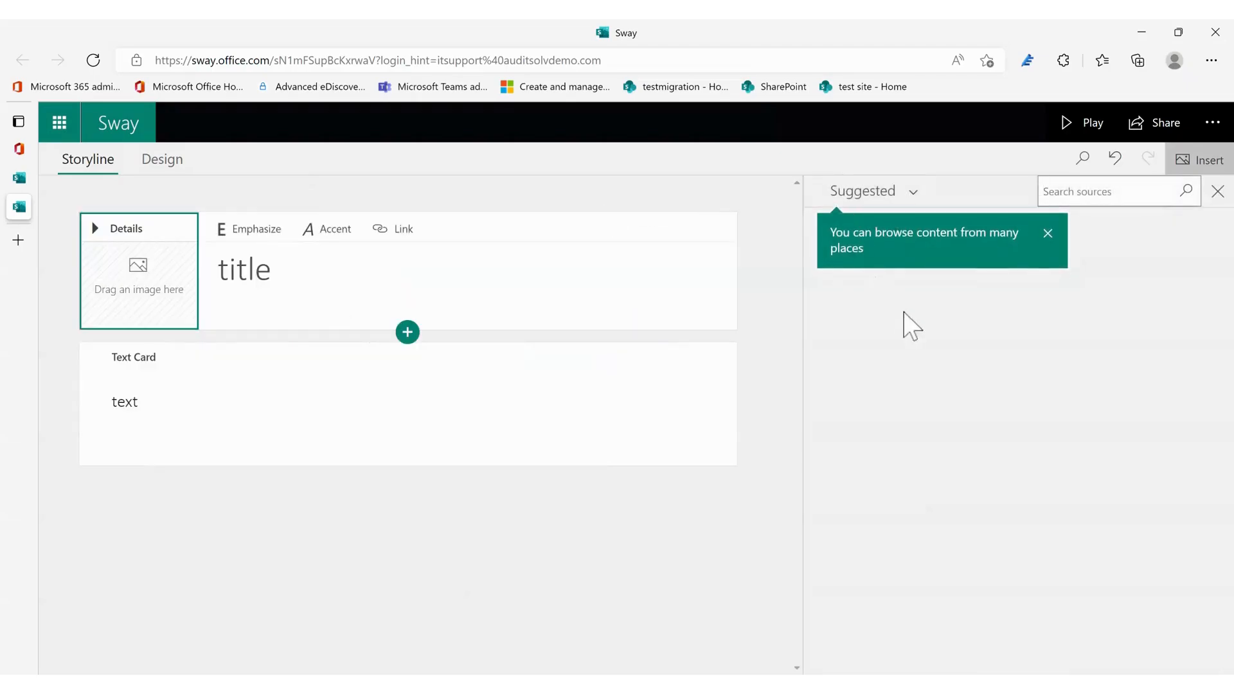
{"action": "left_click", "coordinate": [1122, 191]}
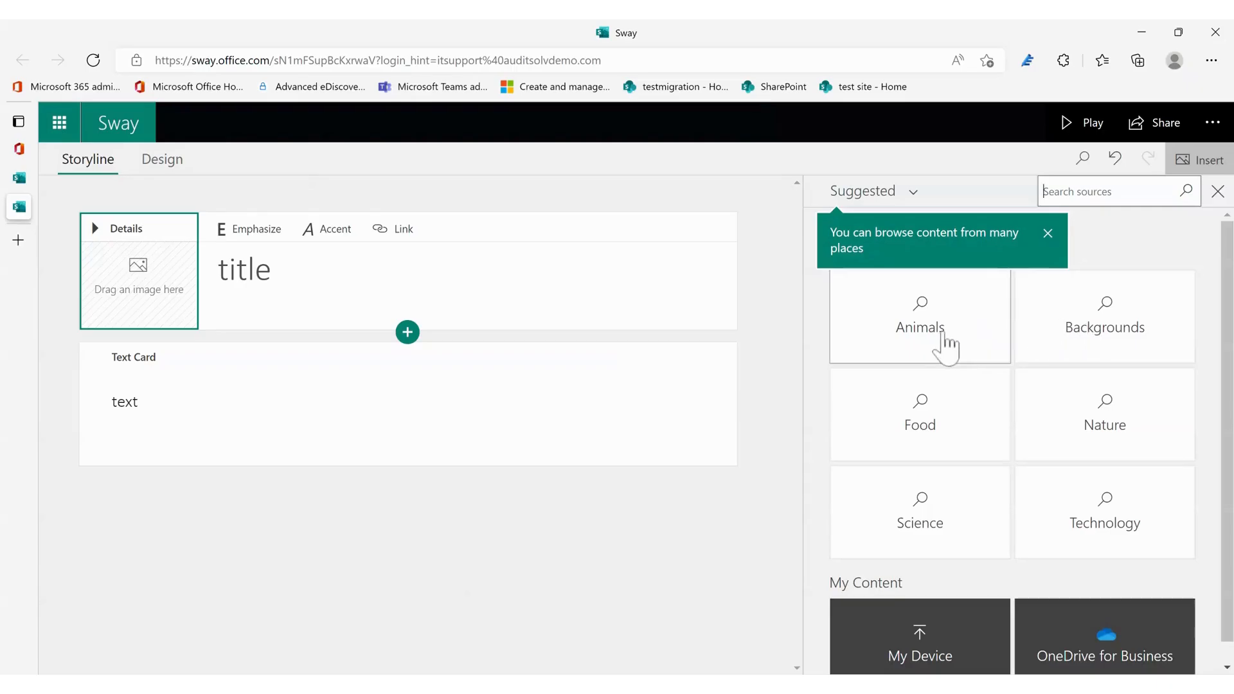
{"action": "left_click", "coordinate": [1101, 336]}
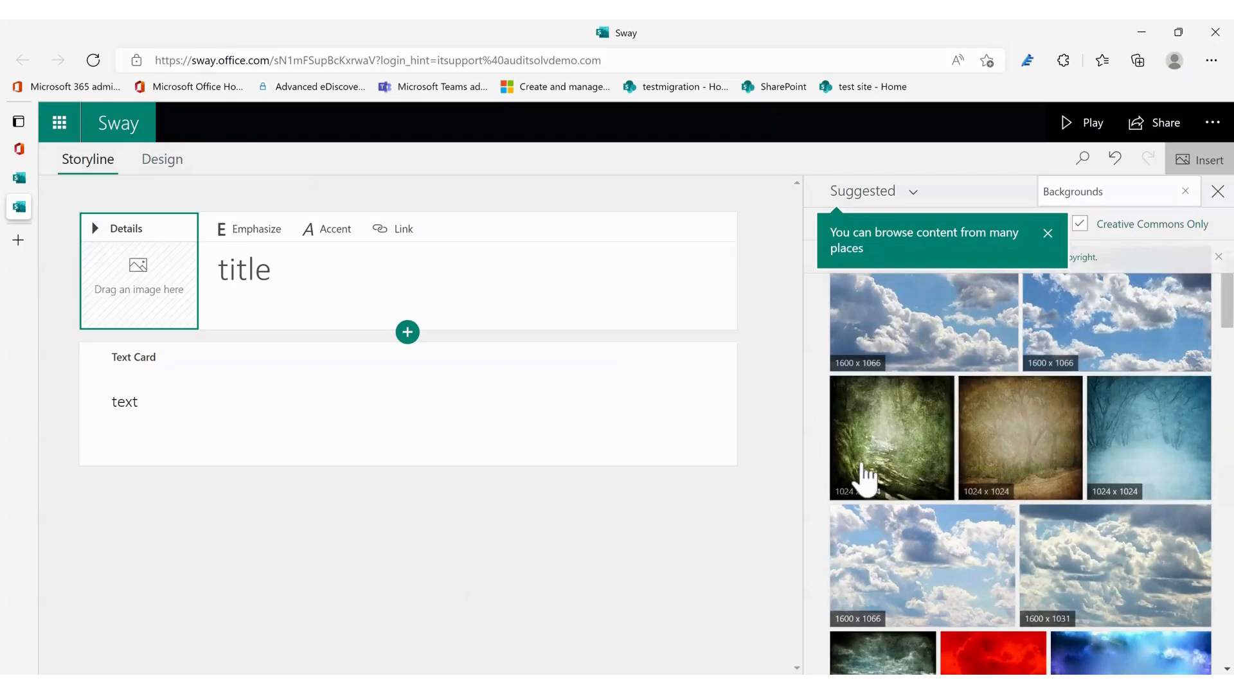
{"action": "left_click", "coordinate": [884, 451]}
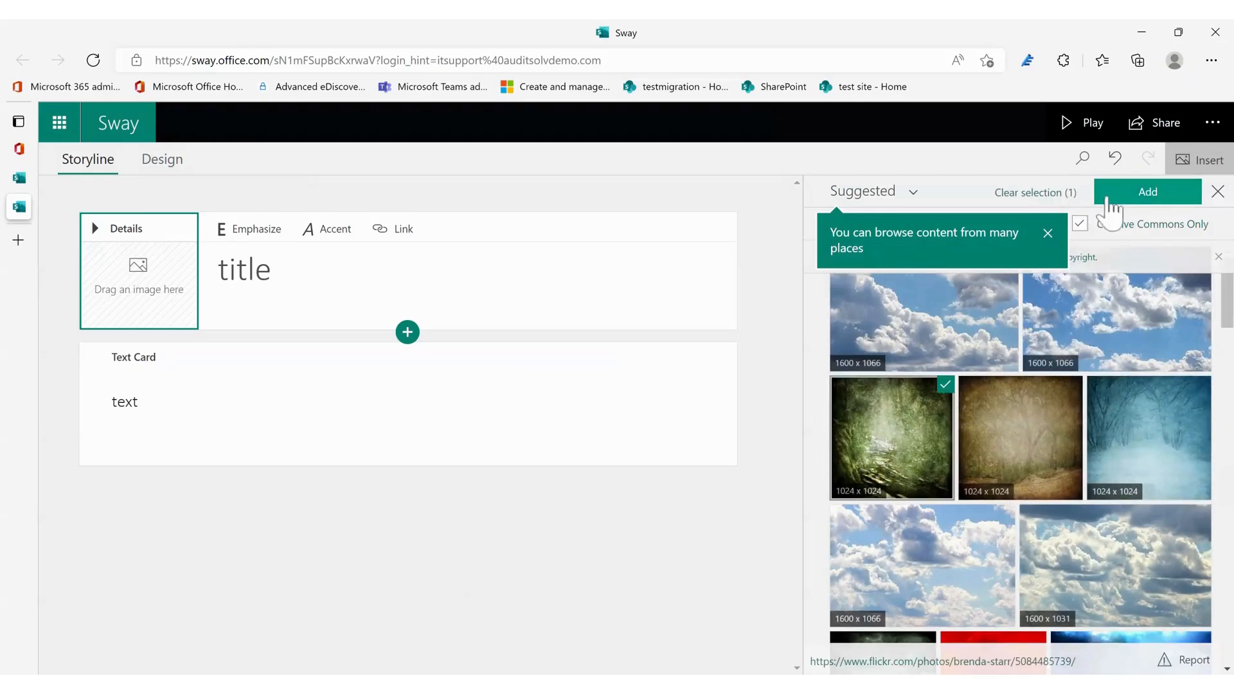
{"action": "left_click", "coordinate": [1144, 196]}
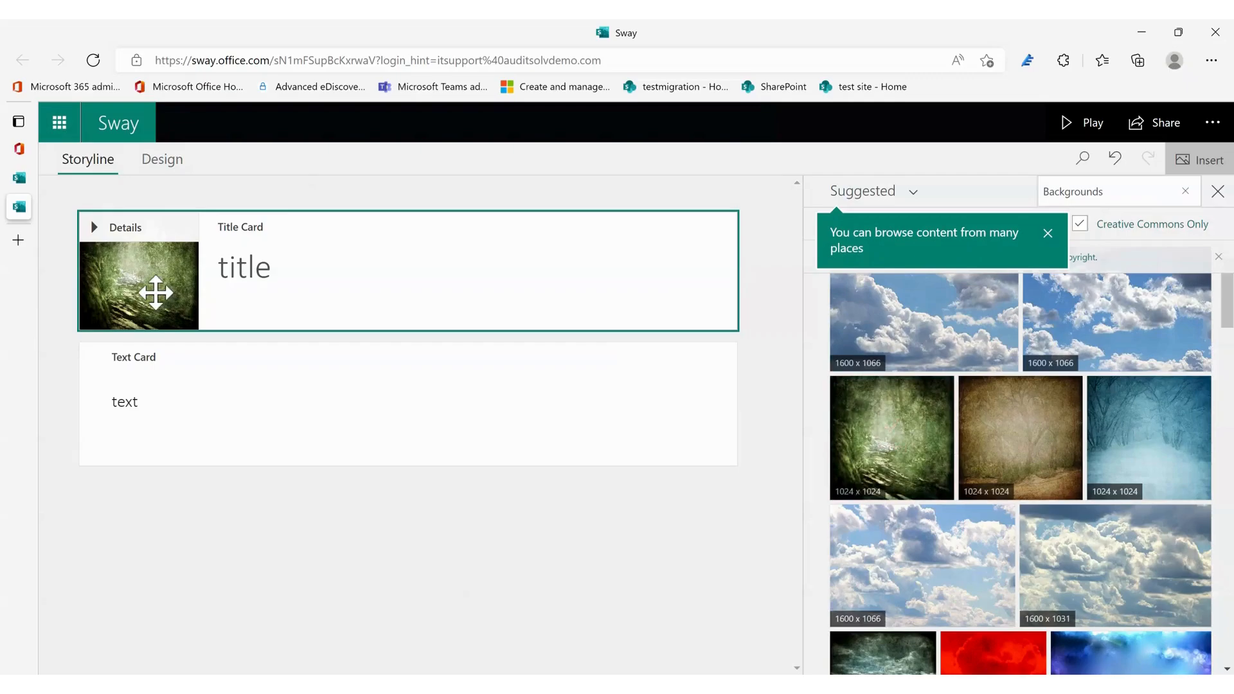
Add an image card below the text card and place the first suggested cloud picture in it
{"action": "left_click", "coordinate": [138, 403]}
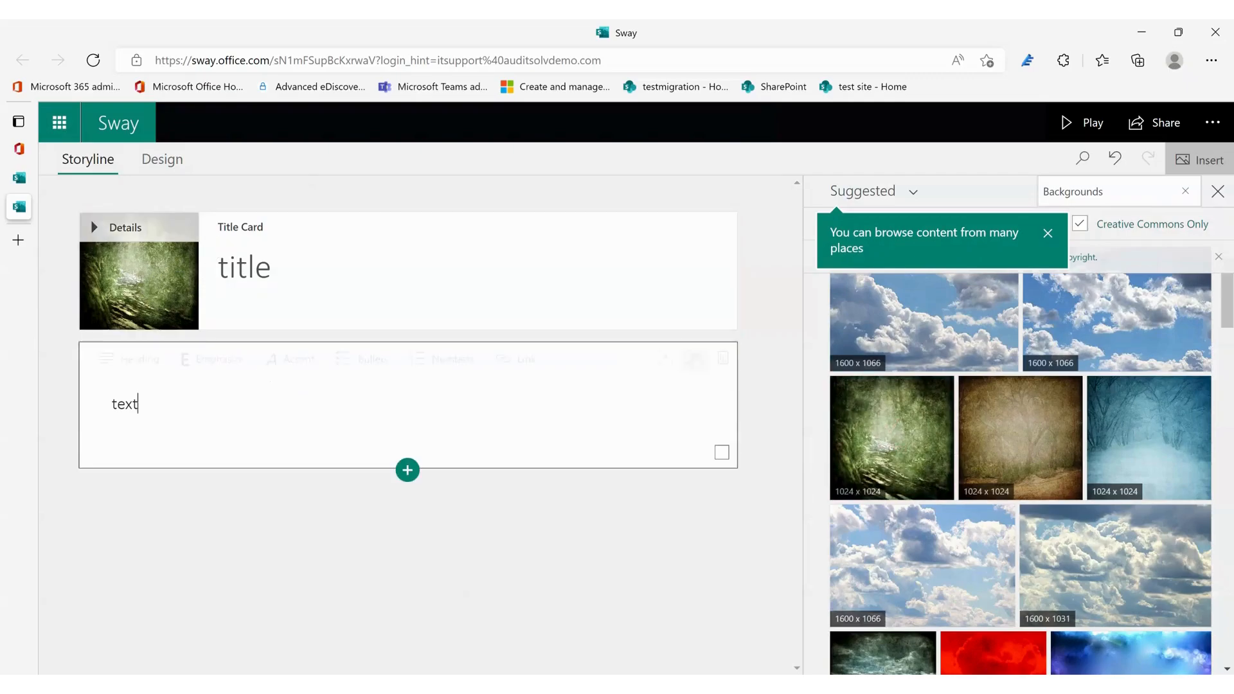
{"action": "left_click", "coordinate": [409, 474]}
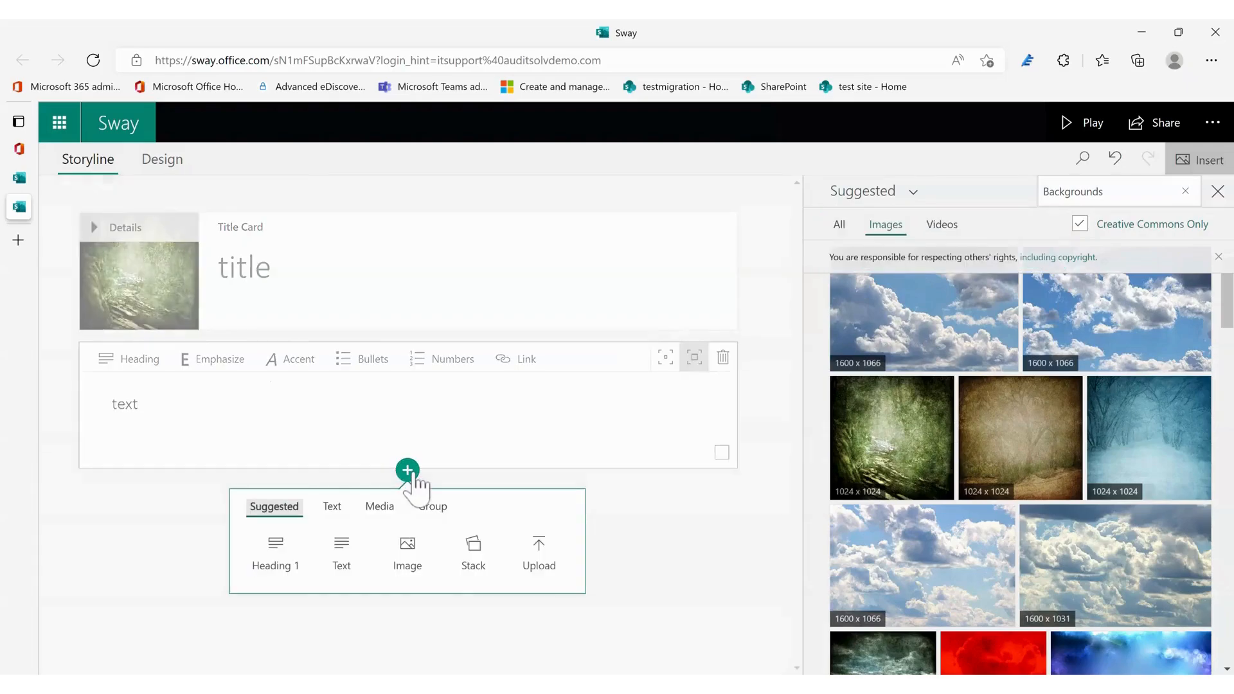
{"action": "left_click", "coordinate": [407, 554]}
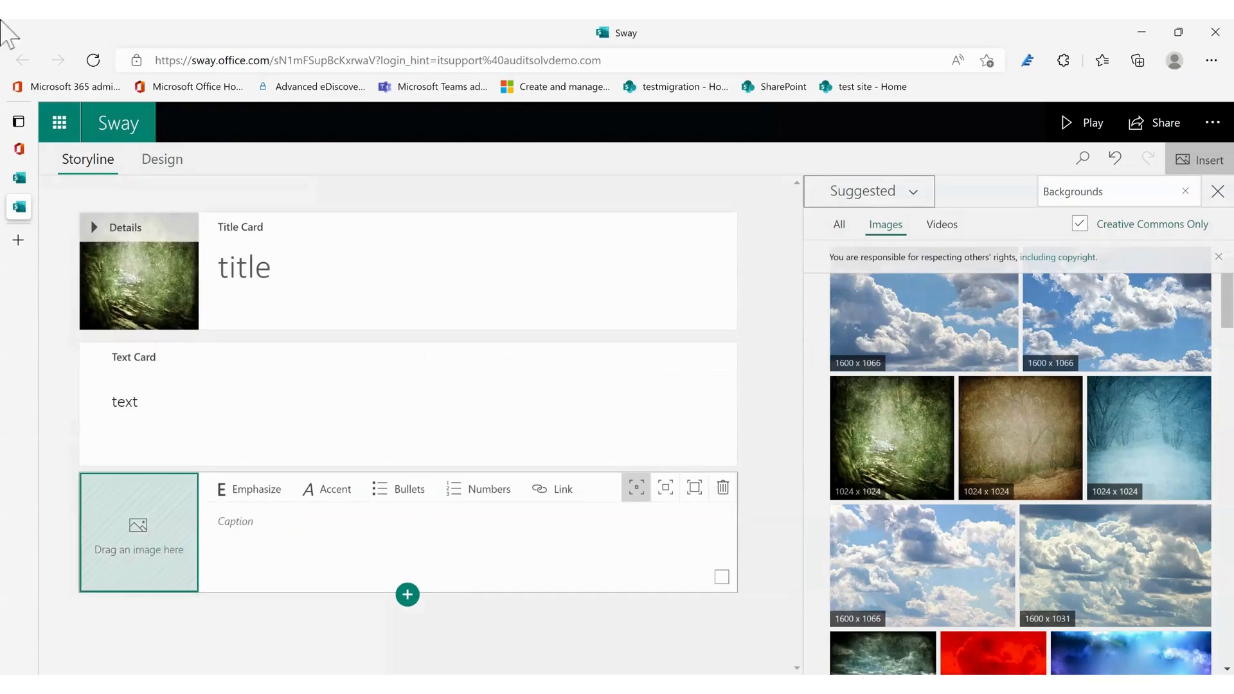
{"action": "left_click_drag", "start_coordinate": [967, 325], "coordinate": [180, 549]}
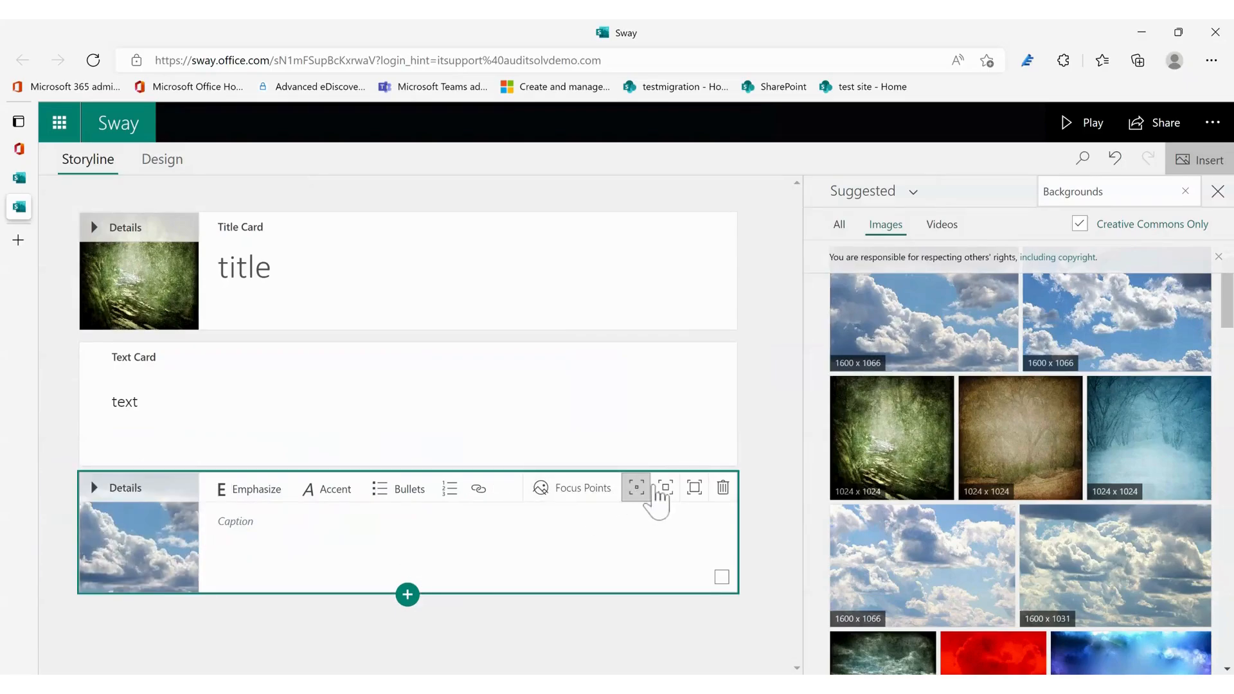
Set the cloud image card to the strongest emphasis level and give it the caption "clouds"
{"action": "left_click", "coordinate": [690, 497]}
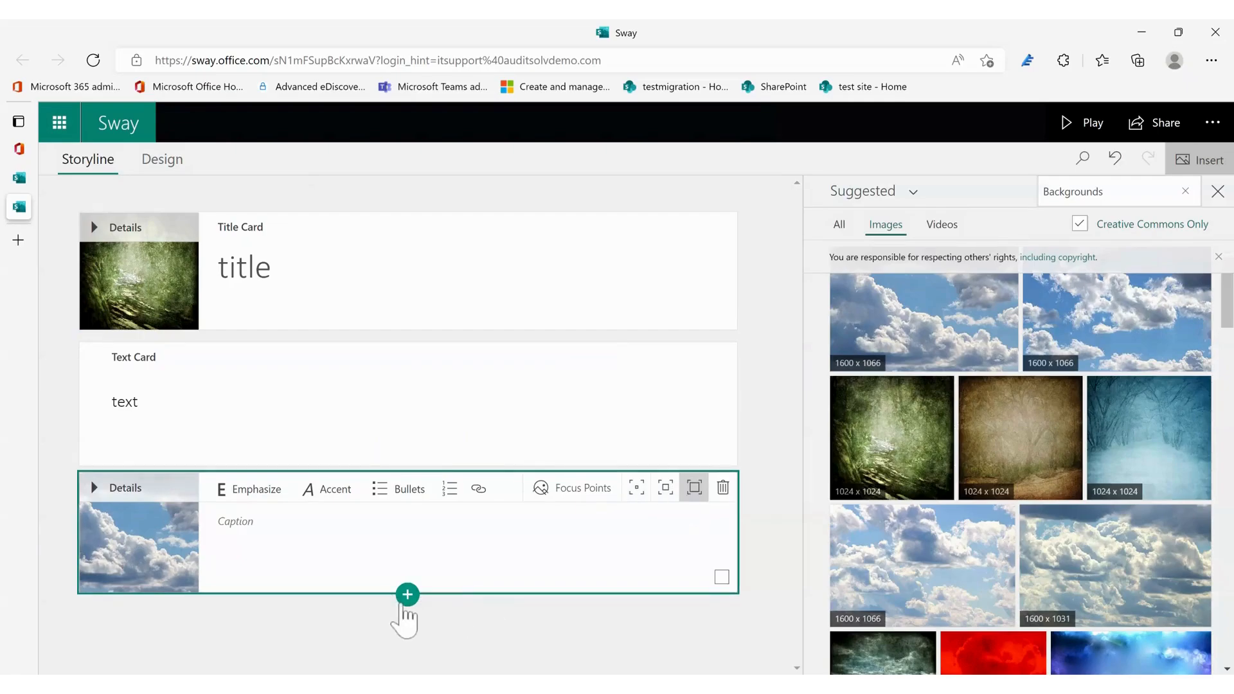
{"action": "left_click", "coordinate": [263, 523]}
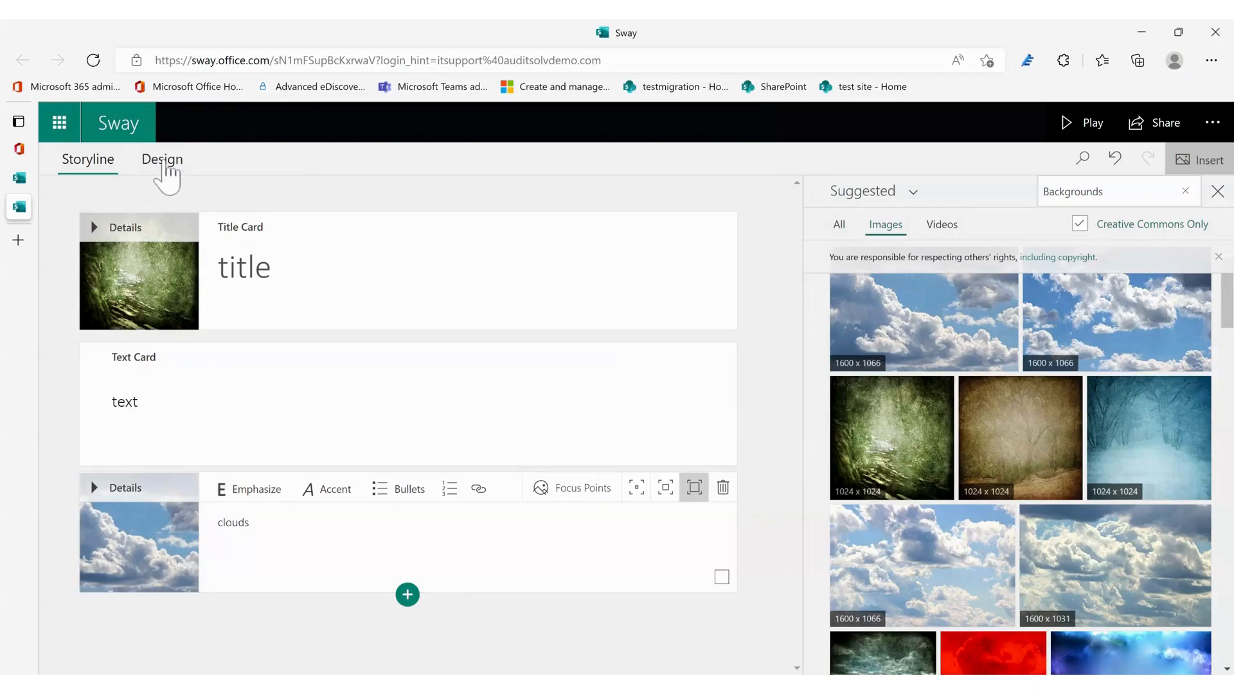
Preview the Sway's design from the cloud image back to the title and text sections
{"action": "left_click", "coordinate": [164, 169]}
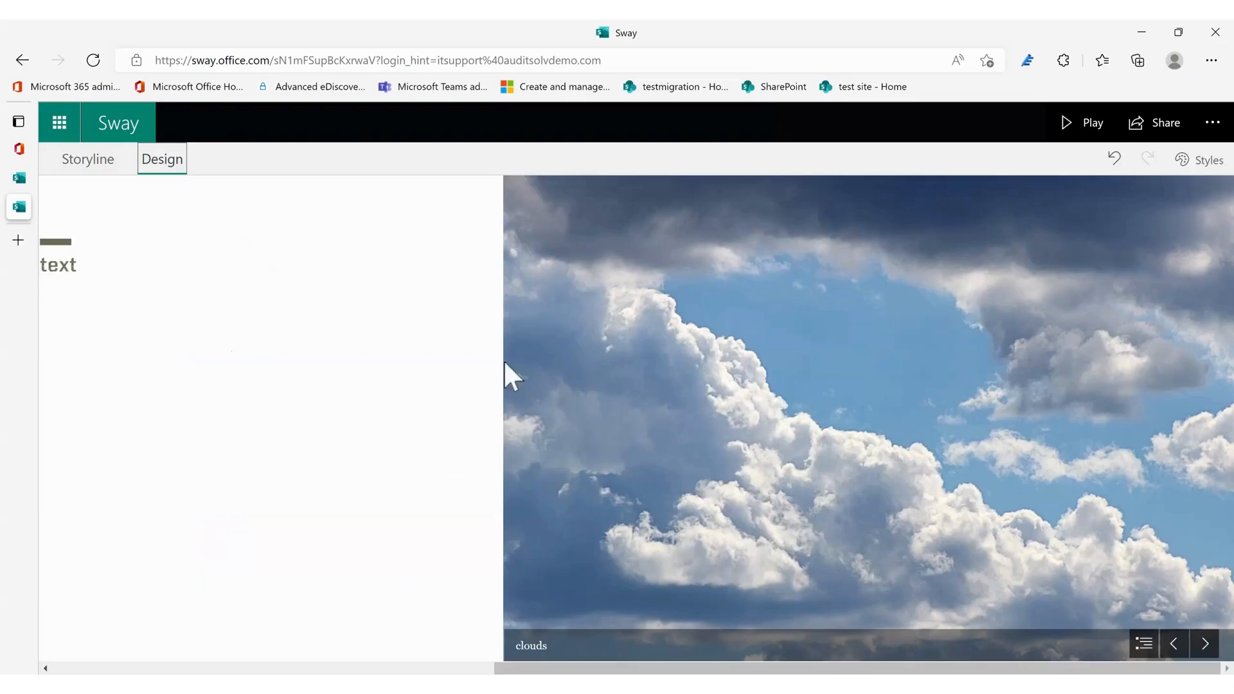
{"action": "left_click", "coordinate": [488, 669]}
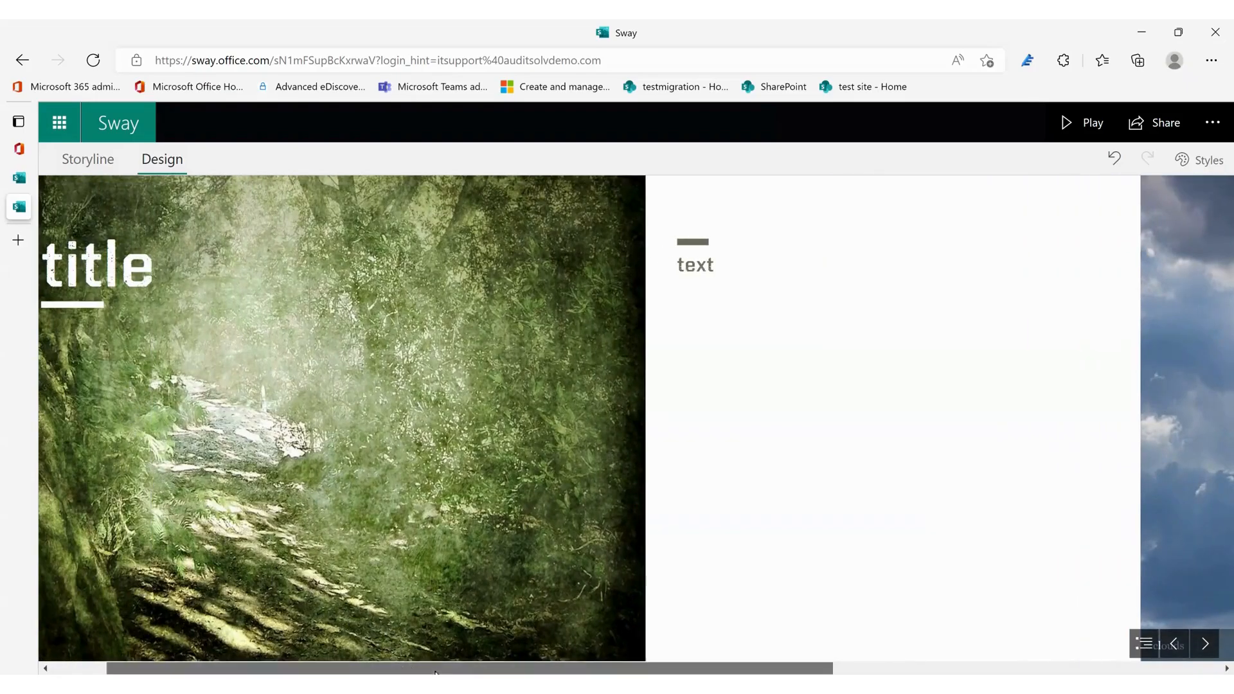
Switch the Sway to the Vertical layout, apply the style with the dark red title block, and preview it down to the cloud image
{"action": "left_click_drag", "start_coordinate": [432, 664], "coordinate": [349, 647]}
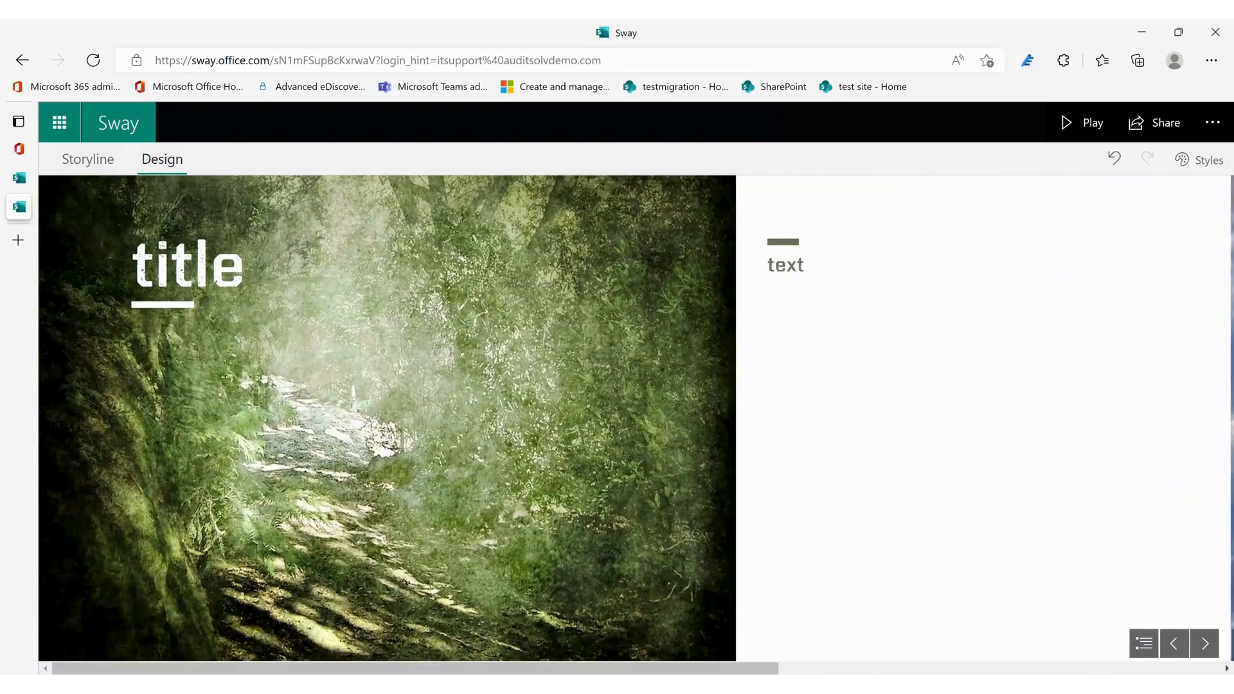
{"action": "left_click", "coordinate": [1191, 174]}
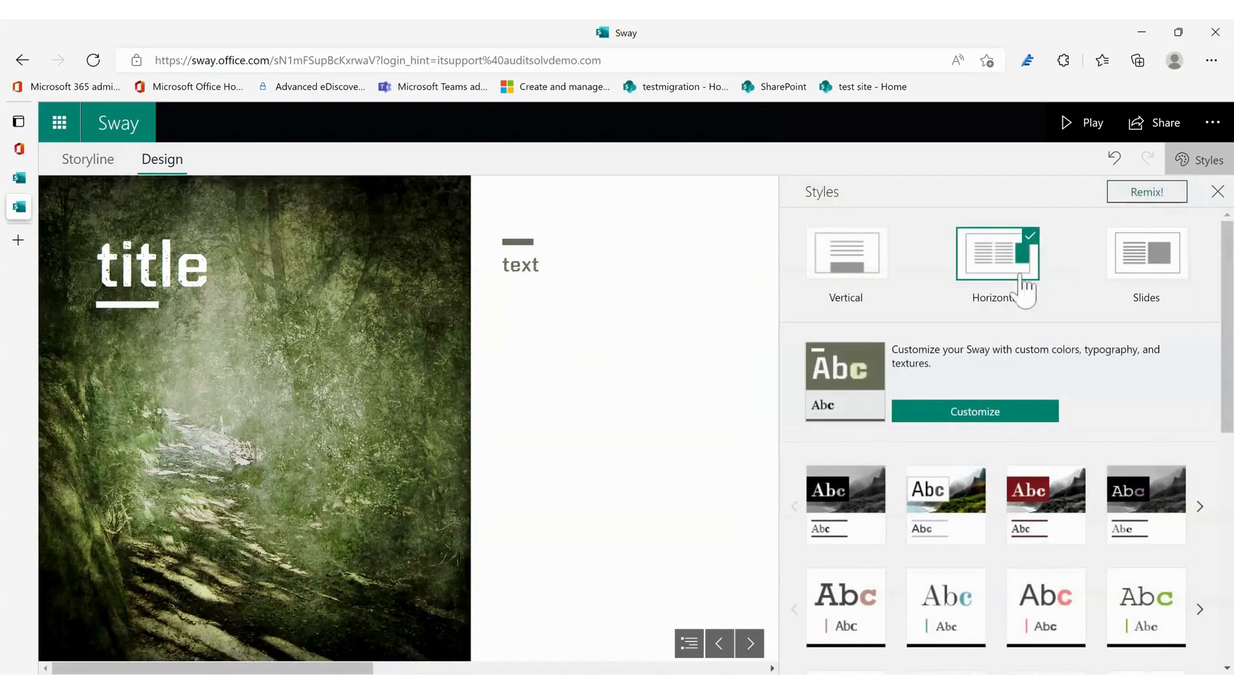
{"action": "left_click", "coordinate": [853, 264]}
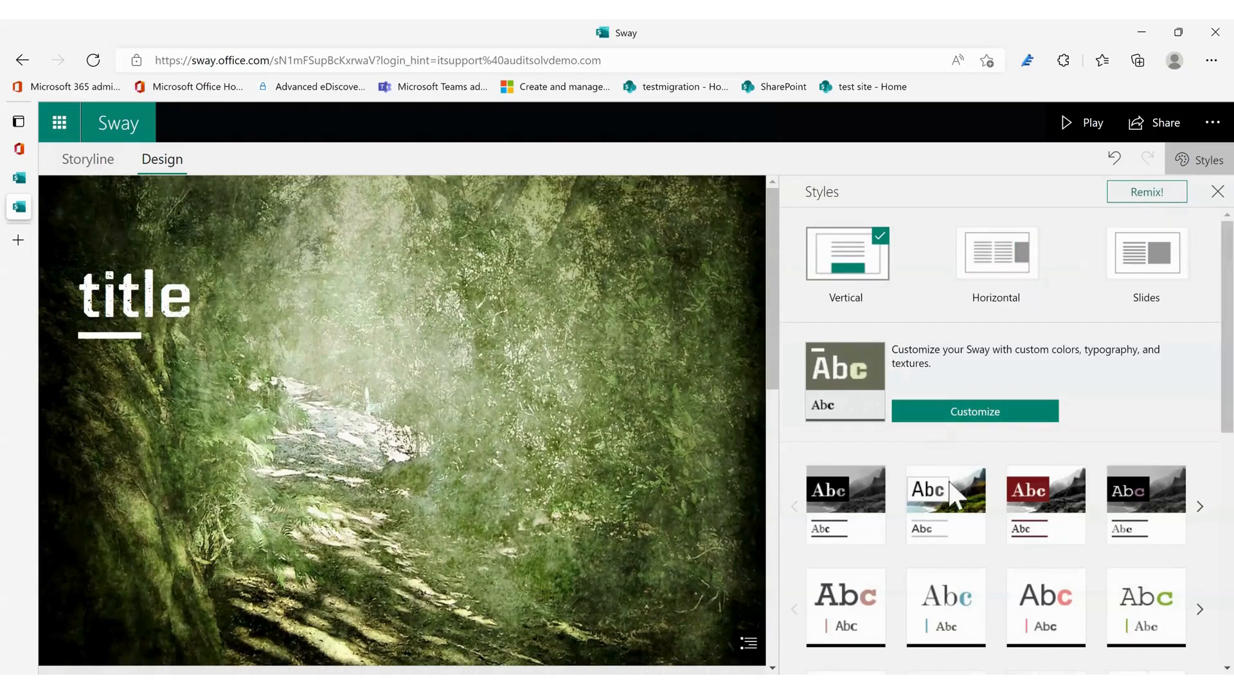
{"action": "left_click", "coordinate": [944, 618]}
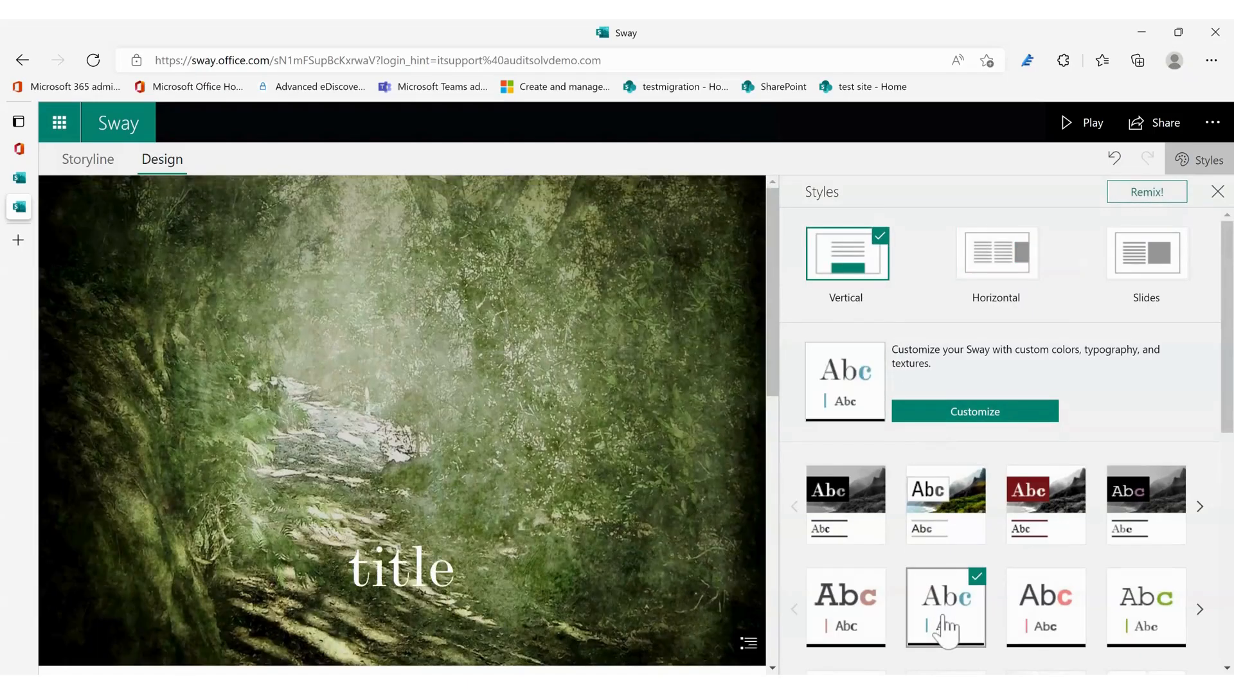
{"action": "left_click", "coordinate": [1038, 501]}
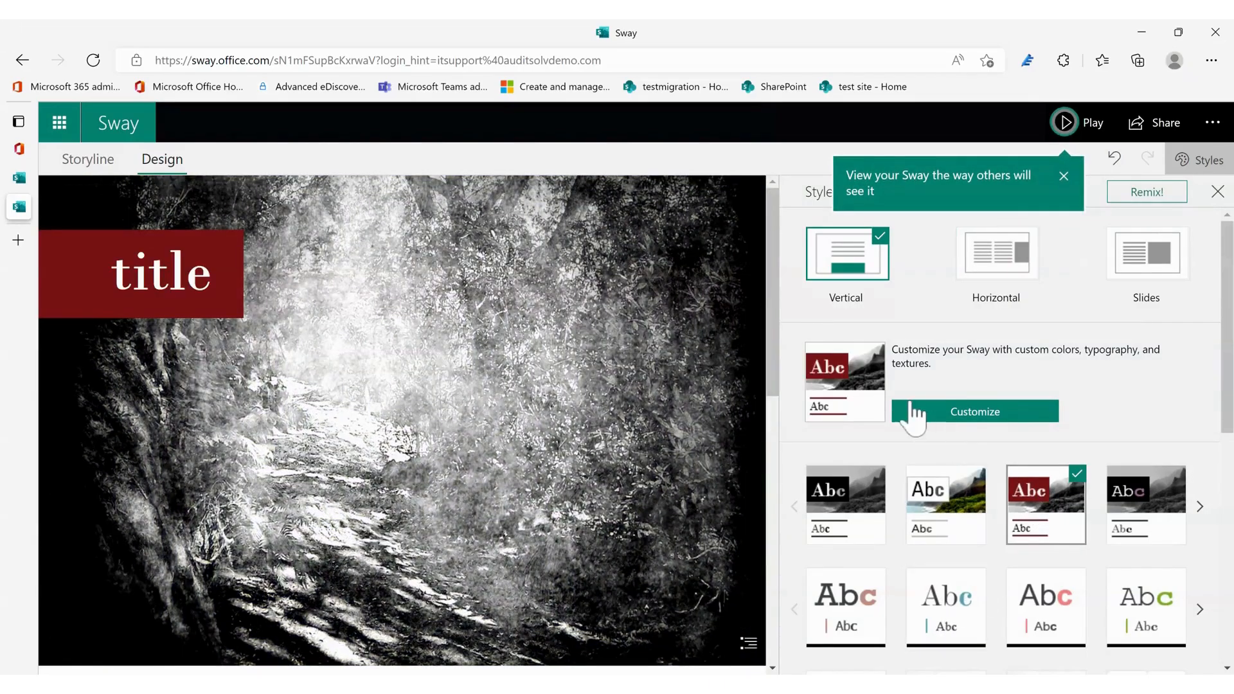
{"action": "scroll", "coordinate": [539, 395], "scroll_direction": "down", "scroll_amount": 10}
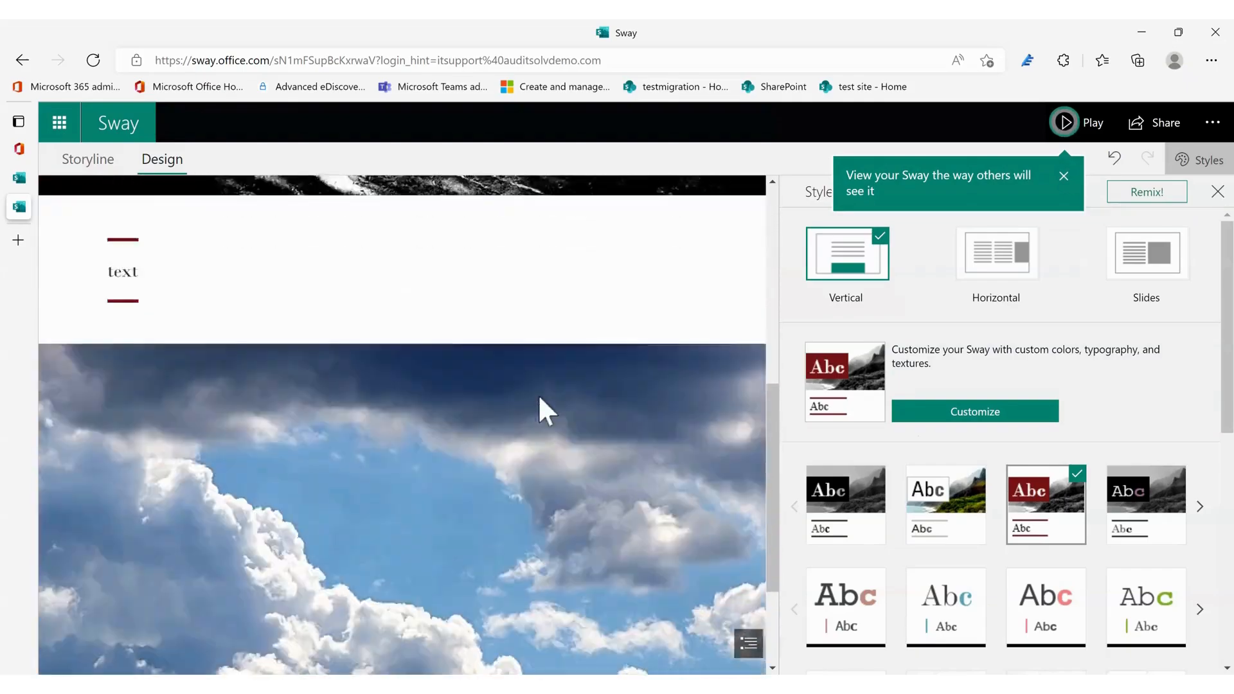
{"action": "scroll", "coordinate": [538, 394], "scroll_direction": "up", "scroll_amount": 5}
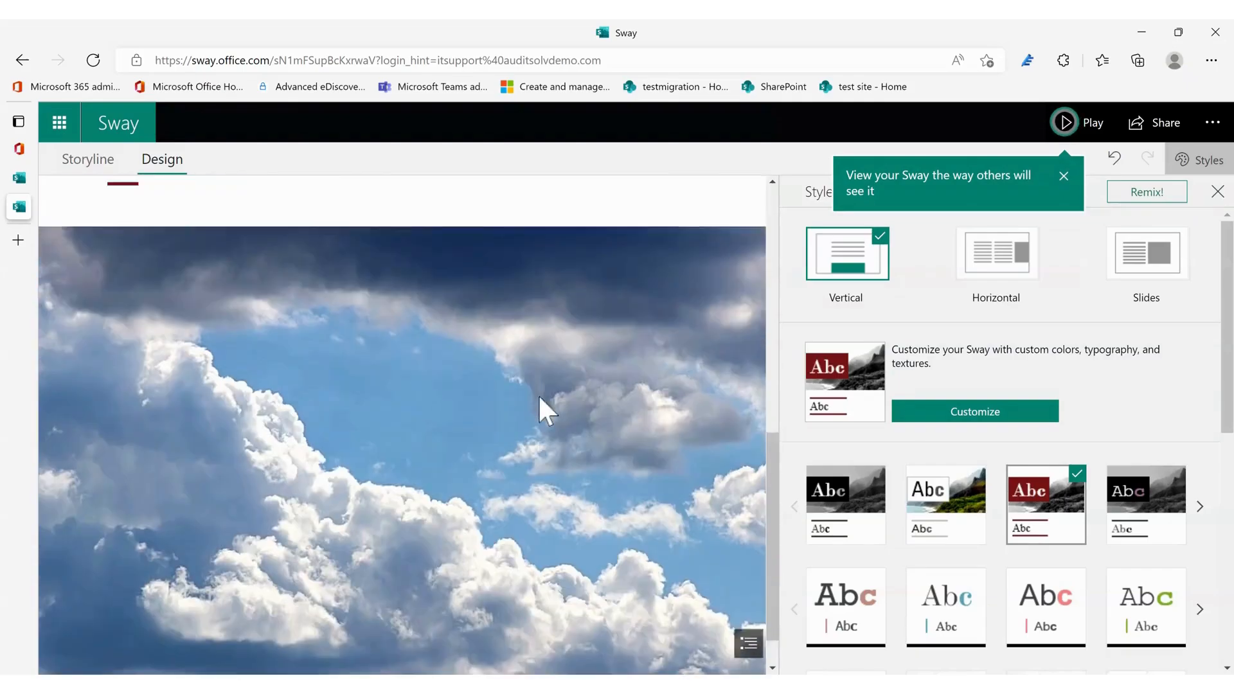
{"action": "scroll", "coordinate": [553, 311], "scroll_direction": "up", "scroll_amount": 4}
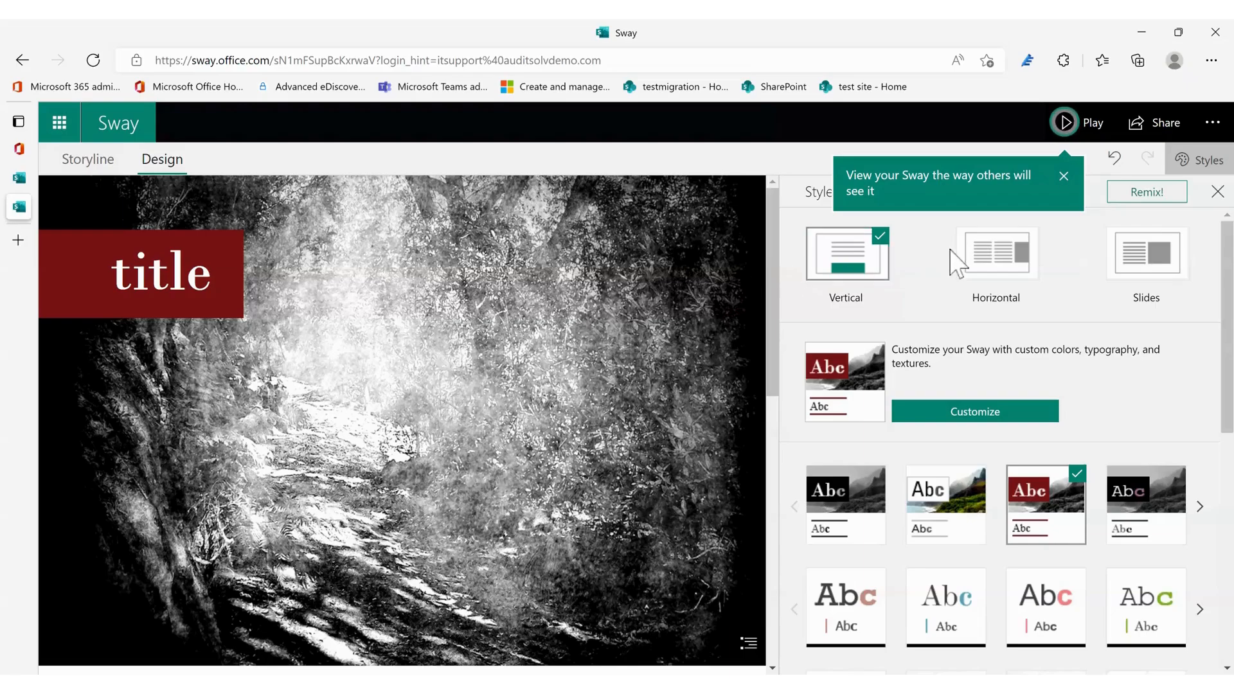
Remix the Sway's design and review the result in both the design preview and the storyline
{"action": "left_click", "coordinate": [1145, 190]}
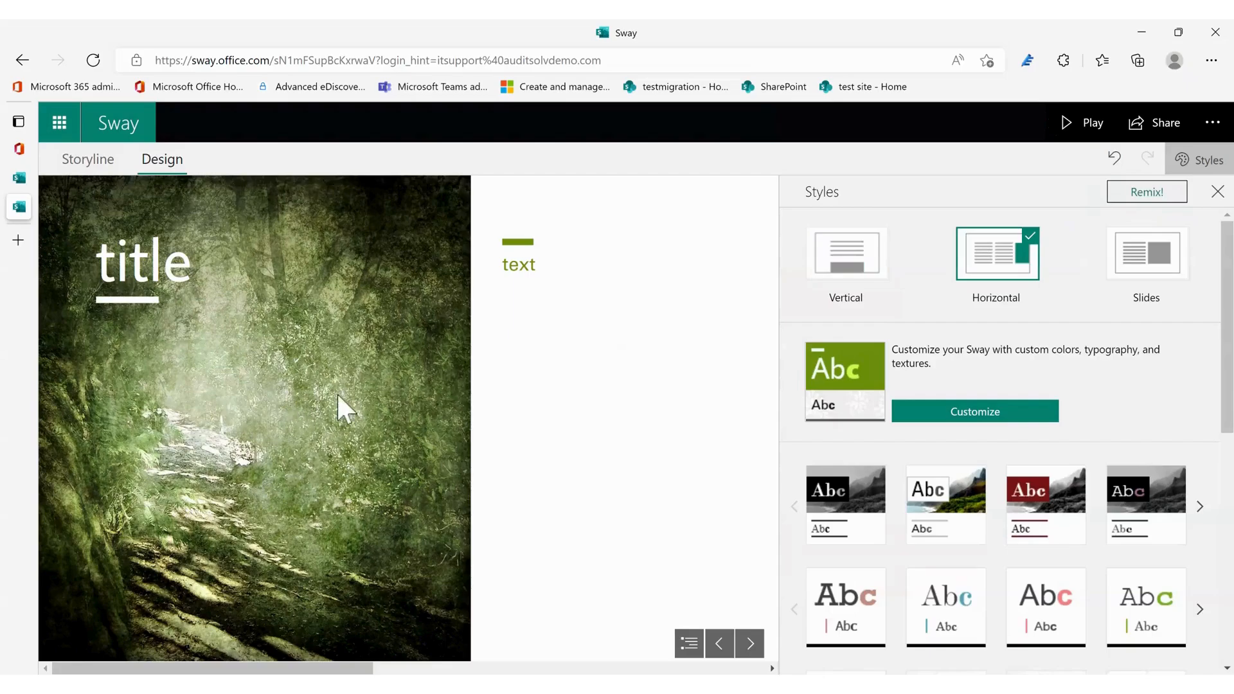
{"action": "scroll", "coordinate": [599, 369], "scroll_direction": "down", "scroll_amount": 5}
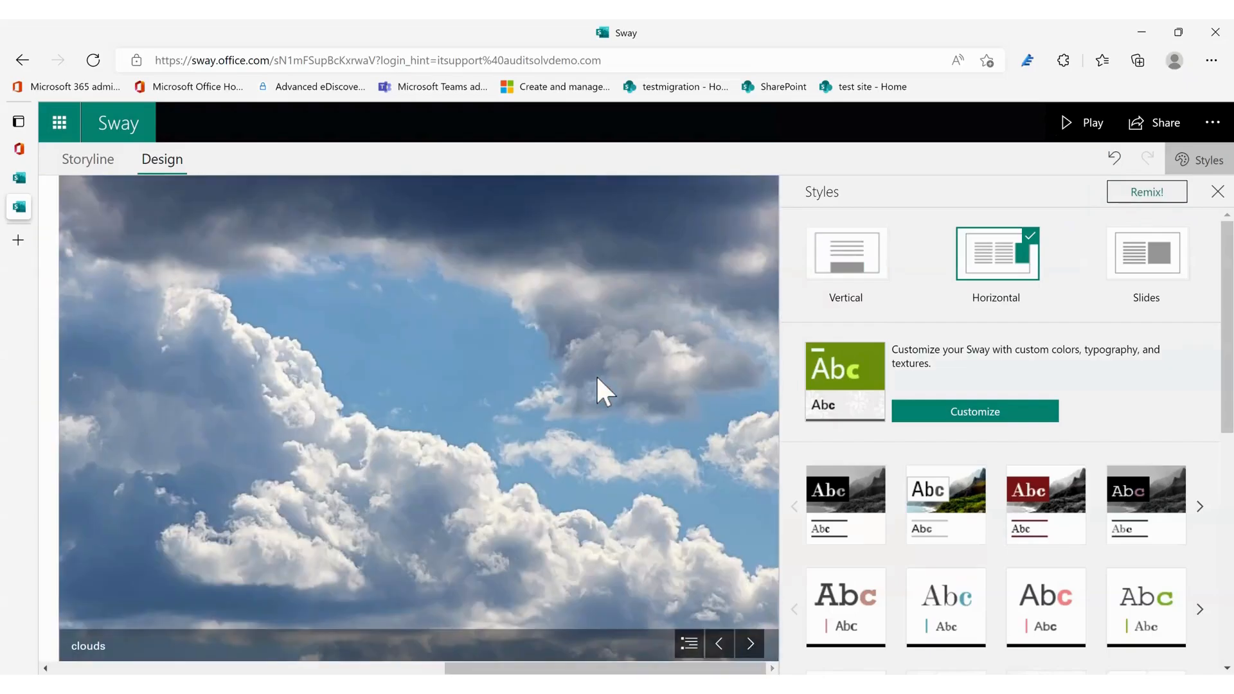
{"action": "scroll", "coordinate": [596, 376], "scroll_direction": "up", "scroll_amount": 5}
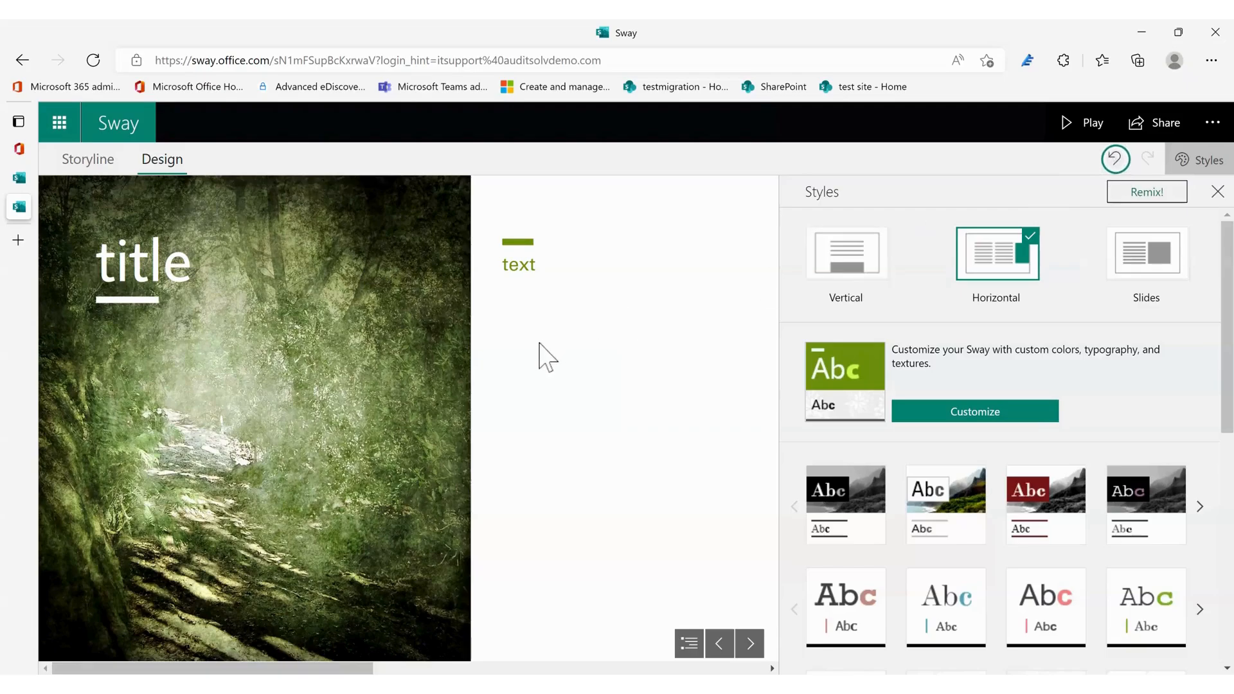
{"action": "left_click", "coordinate": [74, 164]}
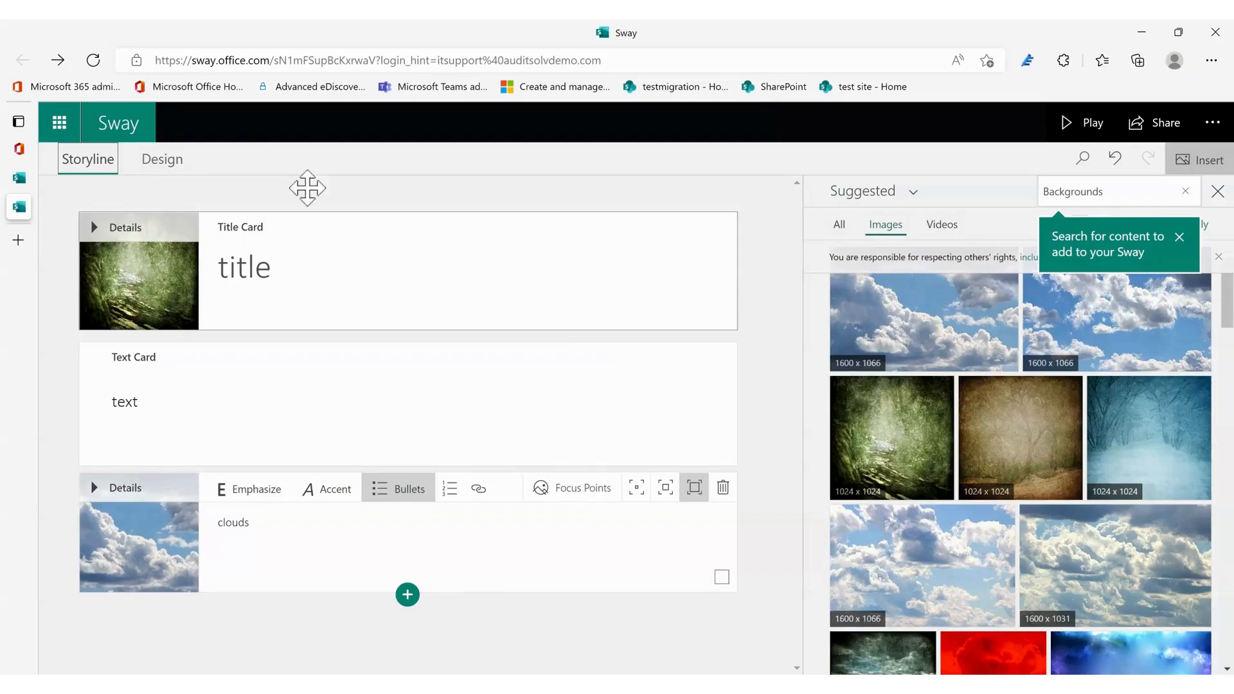
{"action": "left_click", "coordinate": [162, 161]}
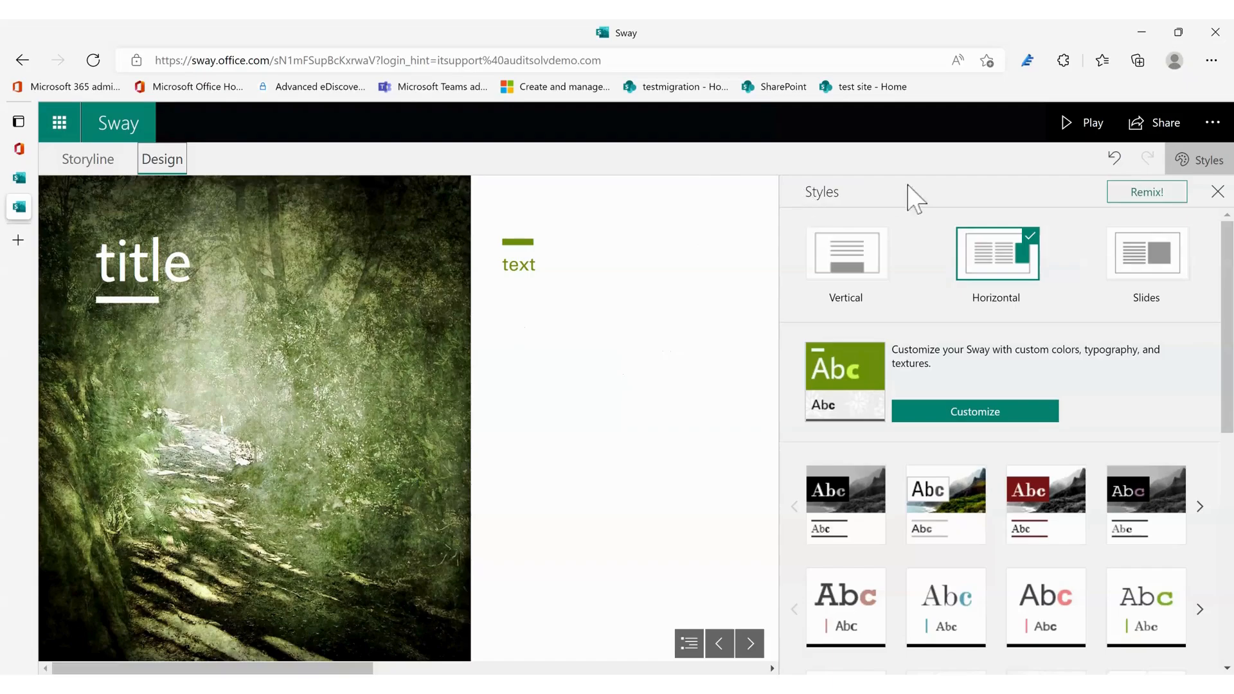
Remix the design once more and preview it from the title to the cloud image and back
{"action": "left_click", "coordinate": [1144, 194]}
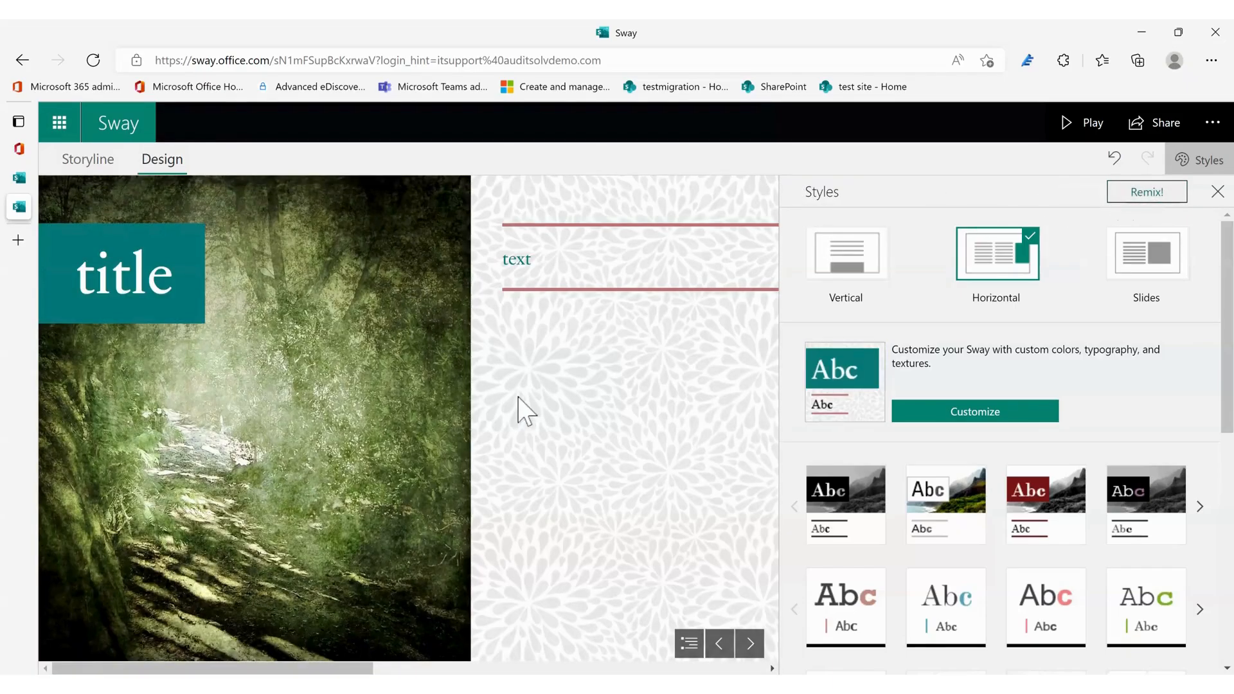
{"action": "scroll", "coordinate": [519, 396], "scroll_direction": "down", "scroll_amount": 5}
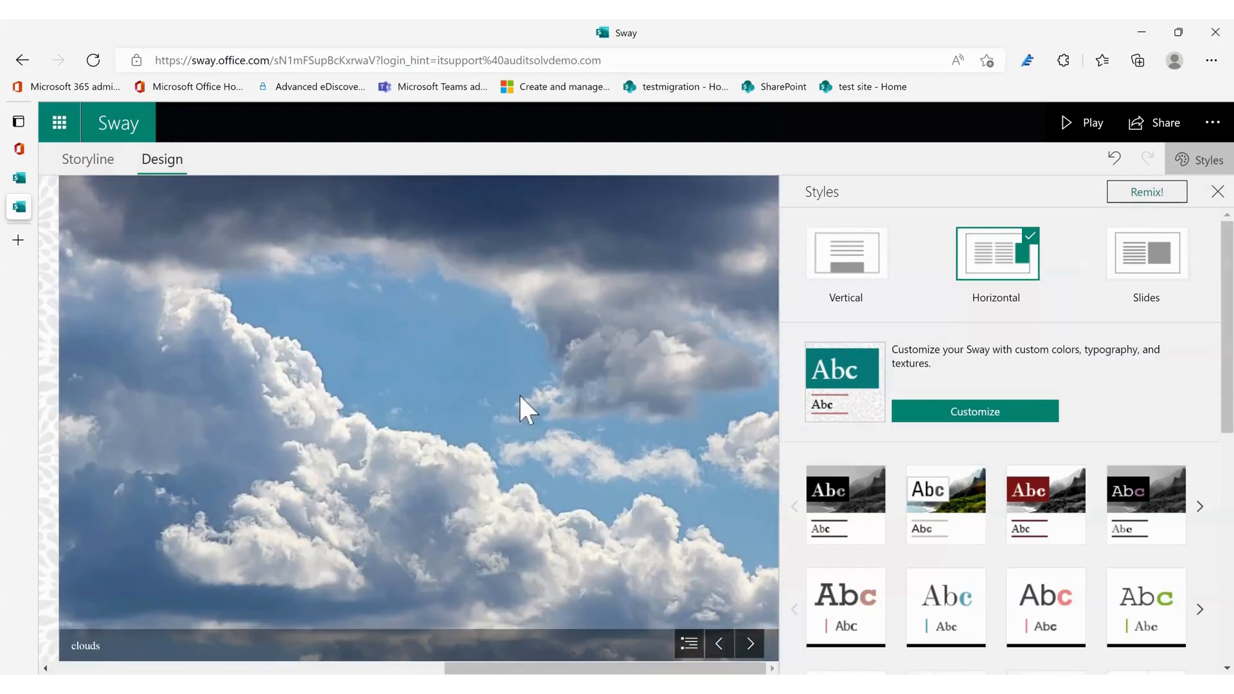
{"action": "scroll", "coordinate": [519, 396], "scroll_direction": "up", "scroll_amount": 5}
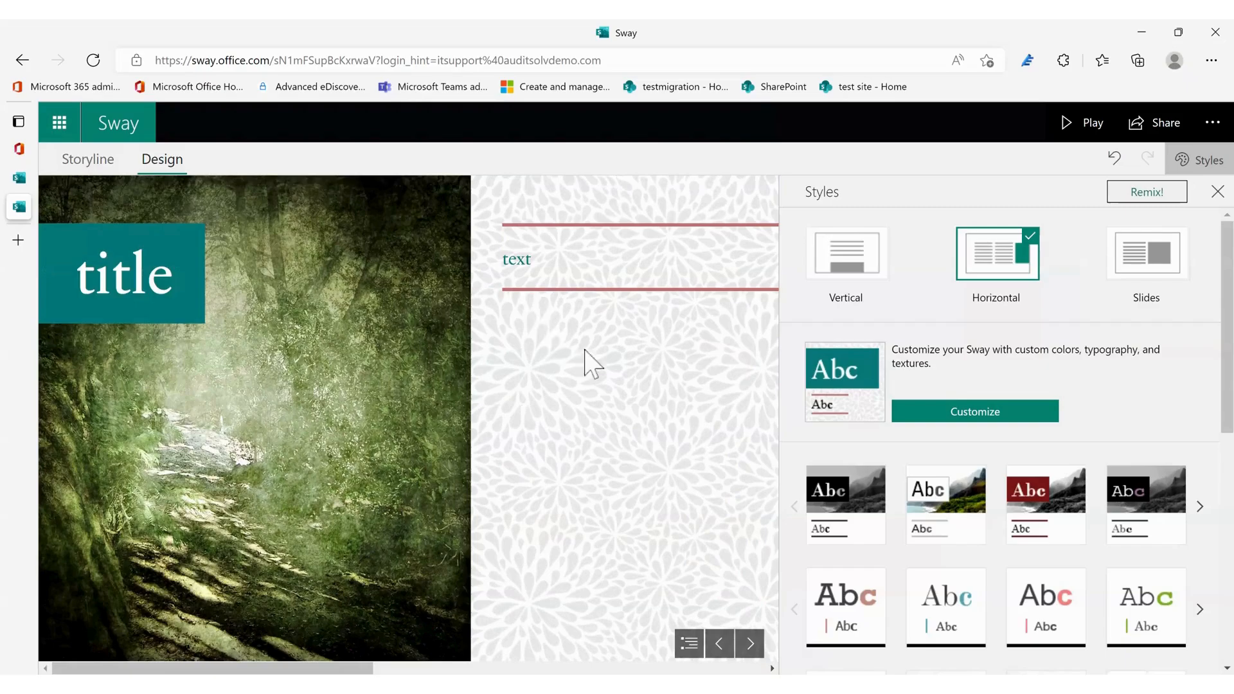
Review the style customization options for colors, fonts, animation and text size, and generate another remixed design for the Sway
{"action": "left_click", "coordinate": [994, 414]}
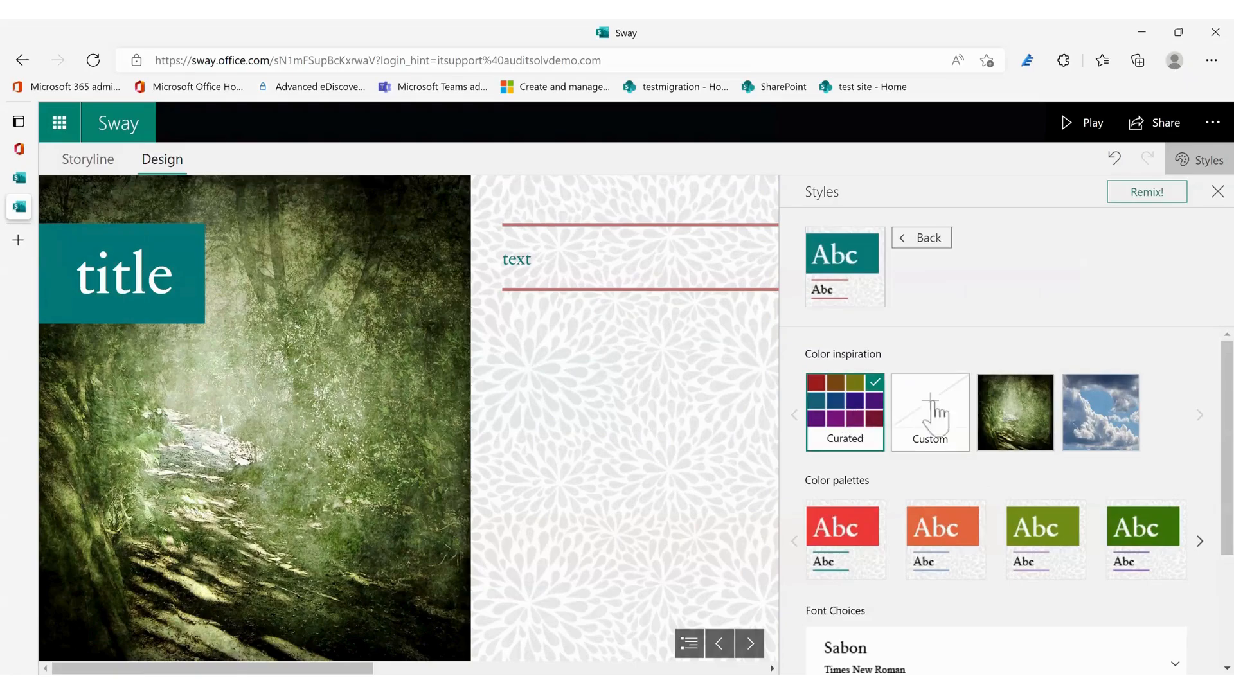
{"action": "scroll", "coordinate": [1058, 431], "scroll_direction": "down", "scroll_amount": 3}
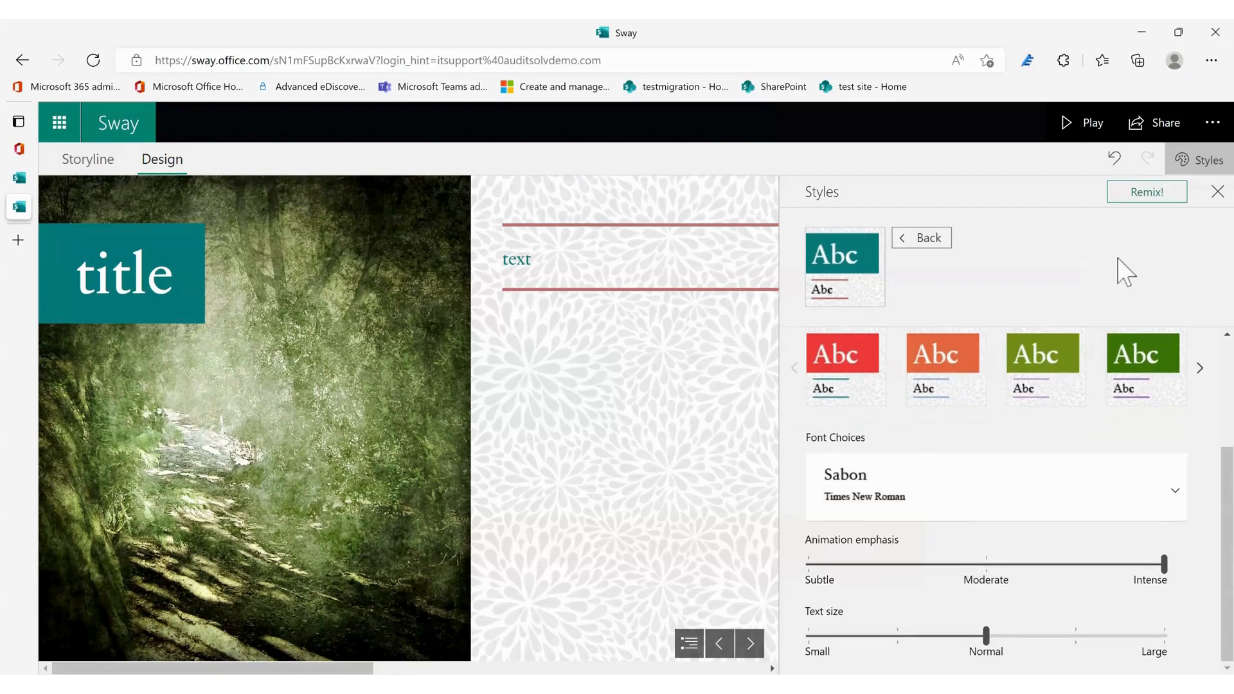
{"action": "left_click", "coordinate": [926, 239]}
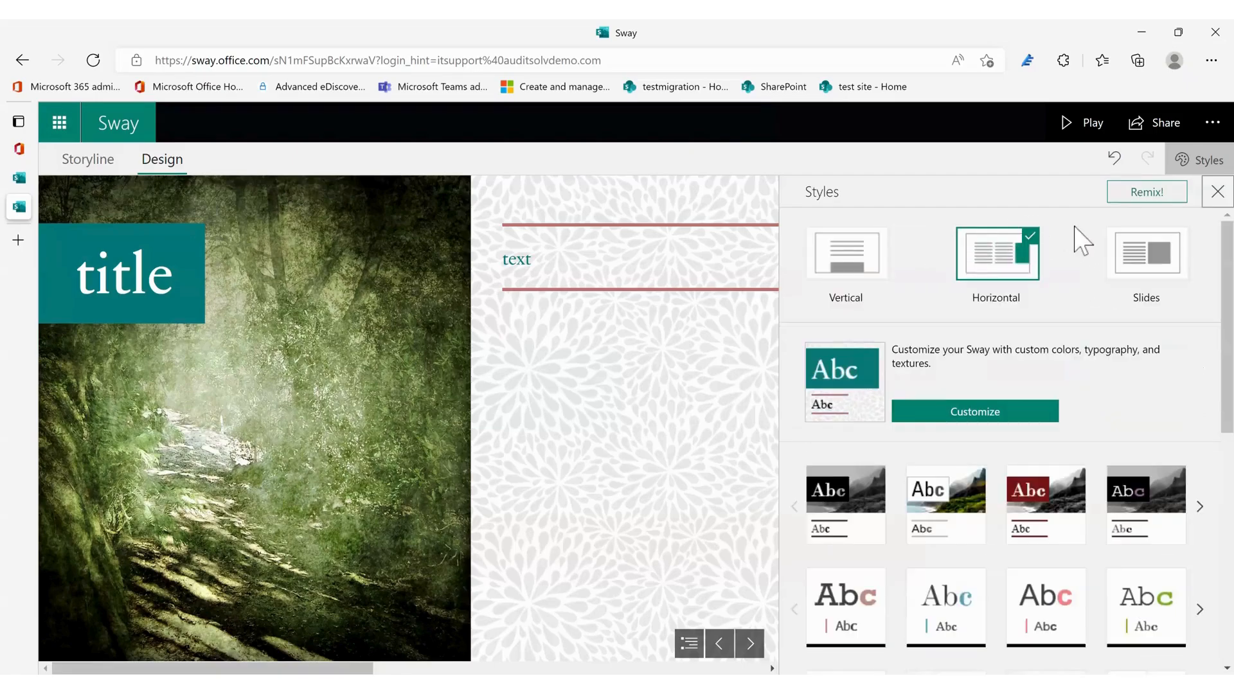
{"action": "left_click", "coordinate": [1141, 196]}
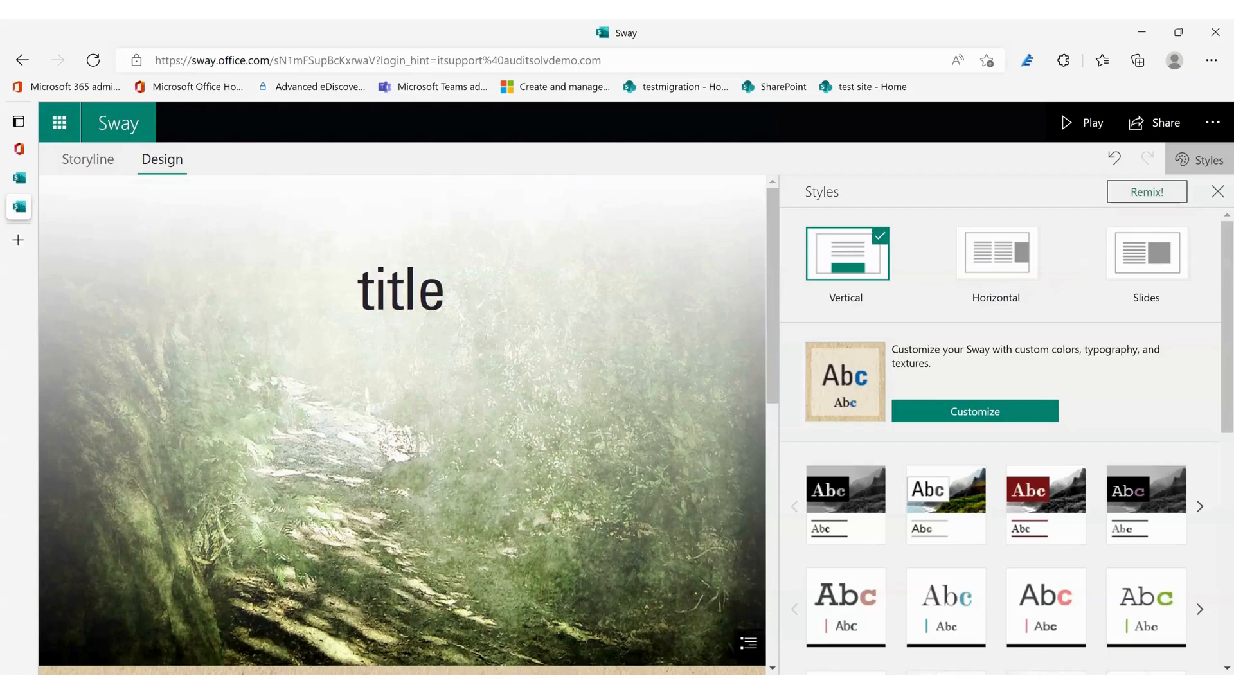
Set sharing to anyone with a link, expand the additional sharing options, and copy the Sway's view link
{"action": "left_click", "coordinate": [1142, 129]}
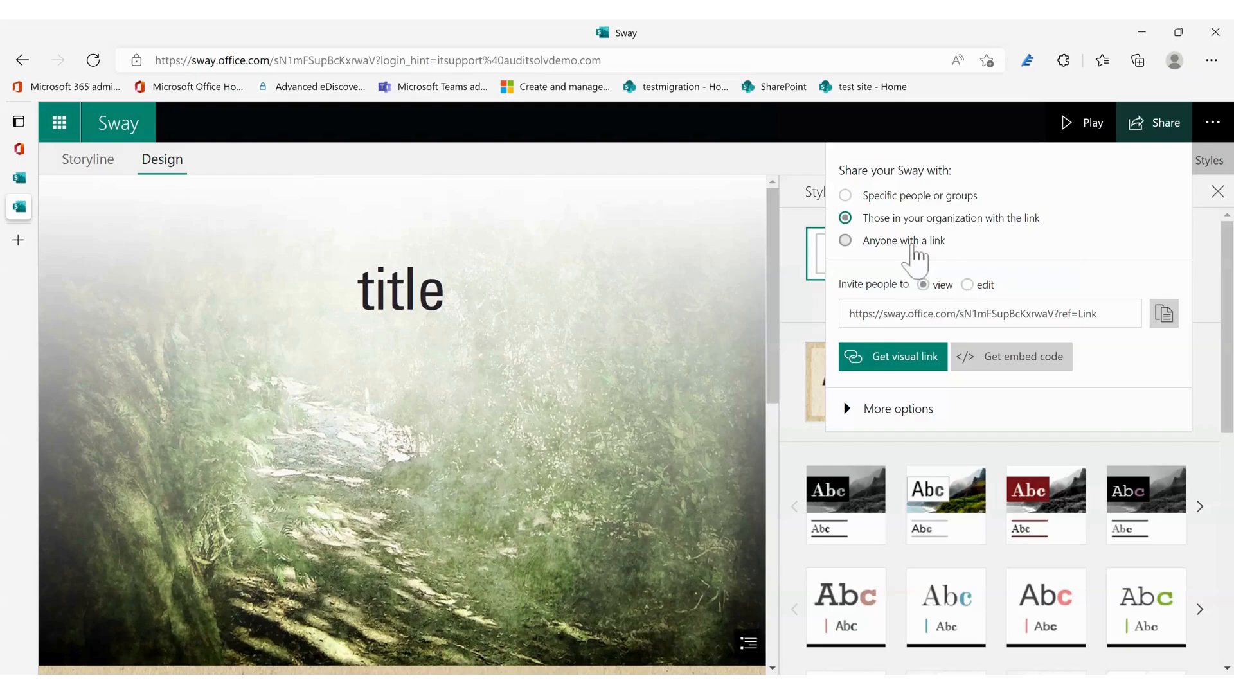
{"action": "left_click", "coordinate": [916, 259]}
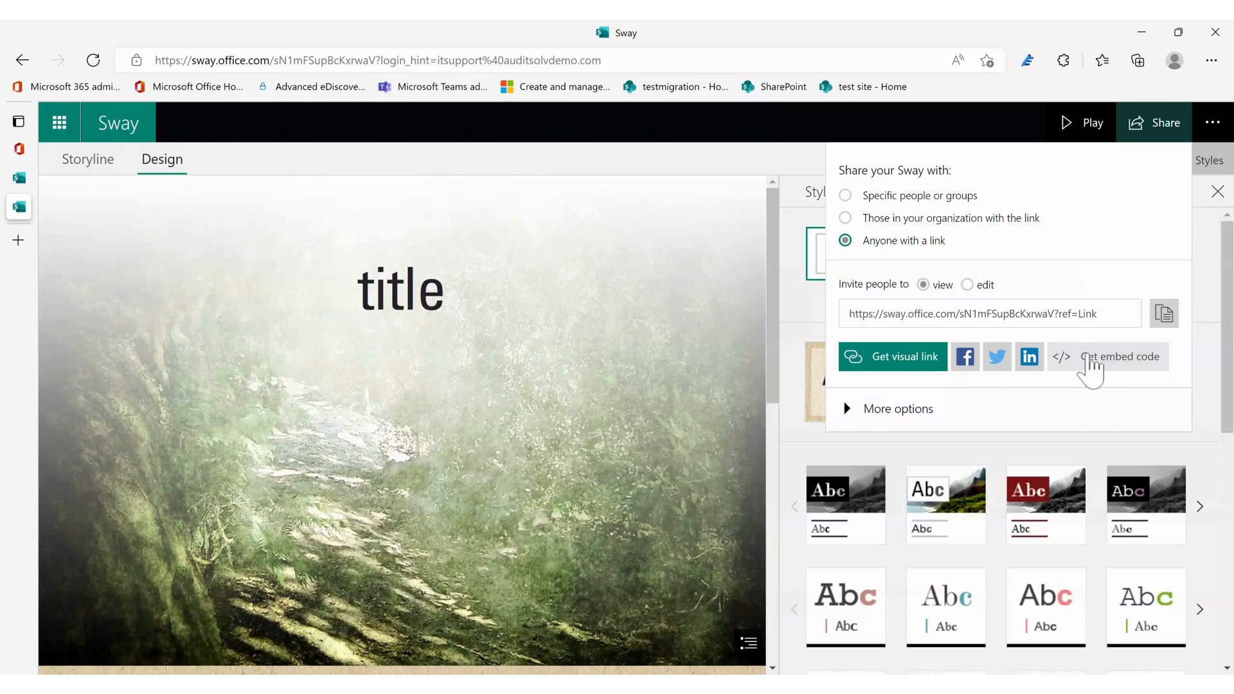
{"action": "left_click", "coordinate": [848, 412]}
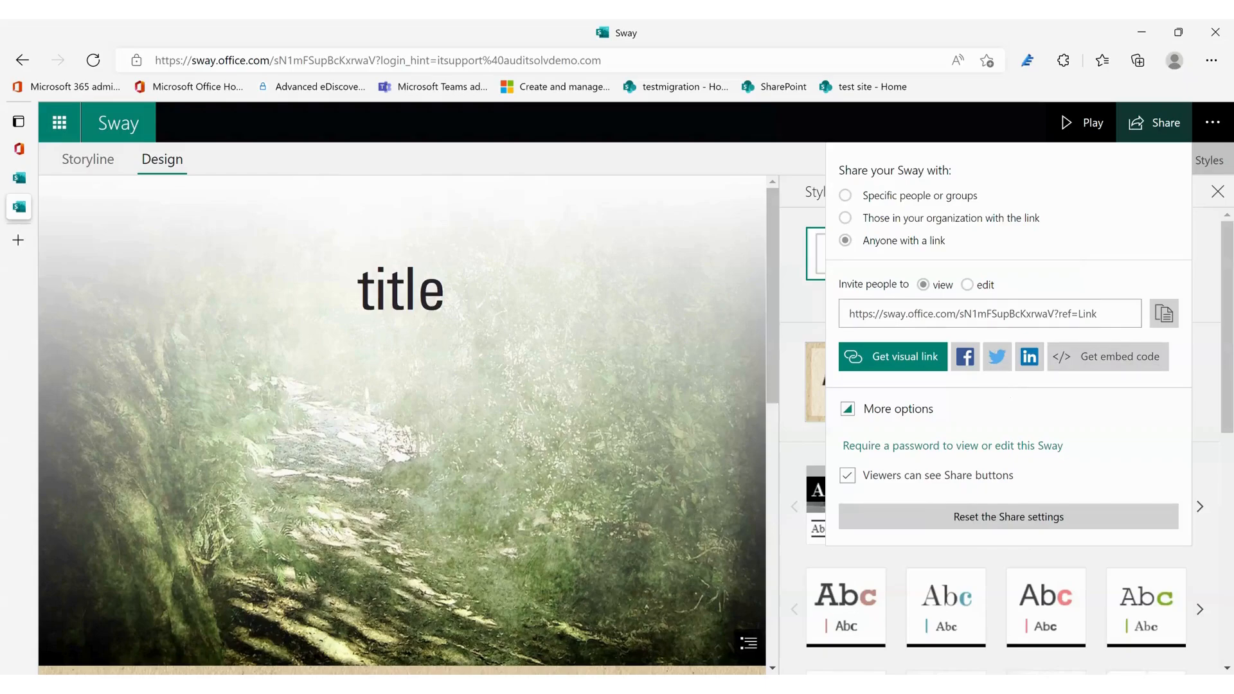
{"action": "left_click", "coordinate": [1163, 315]}
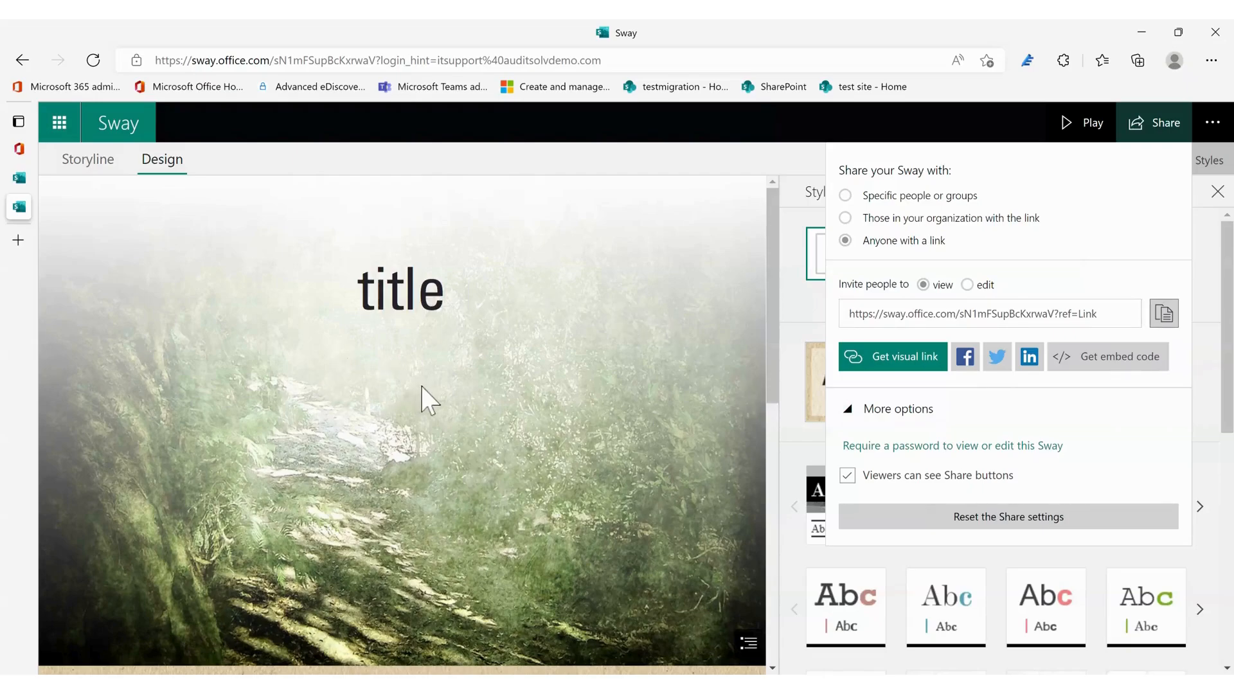
Open the copied Sway share link in a new browser tab
{"action": "left_click", "coordinate": [18, 240]}
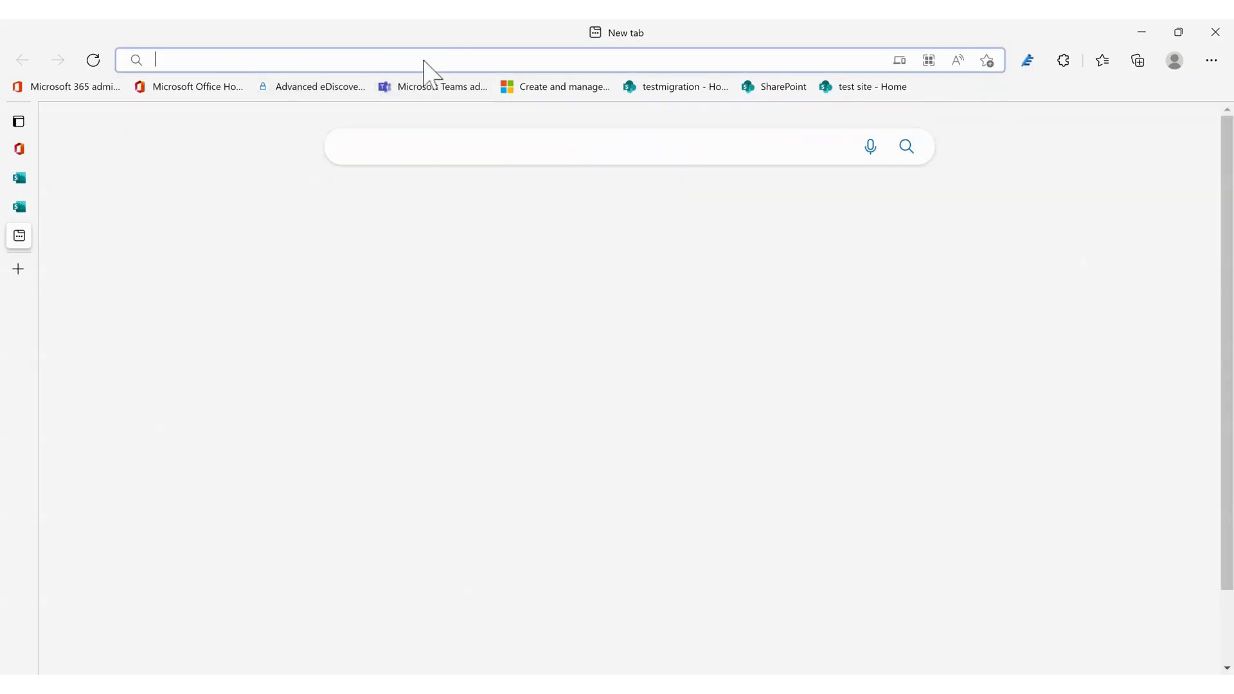
{"action": "key", "text": "ctrl+v"}
{"action": "key", "text": "Return"}
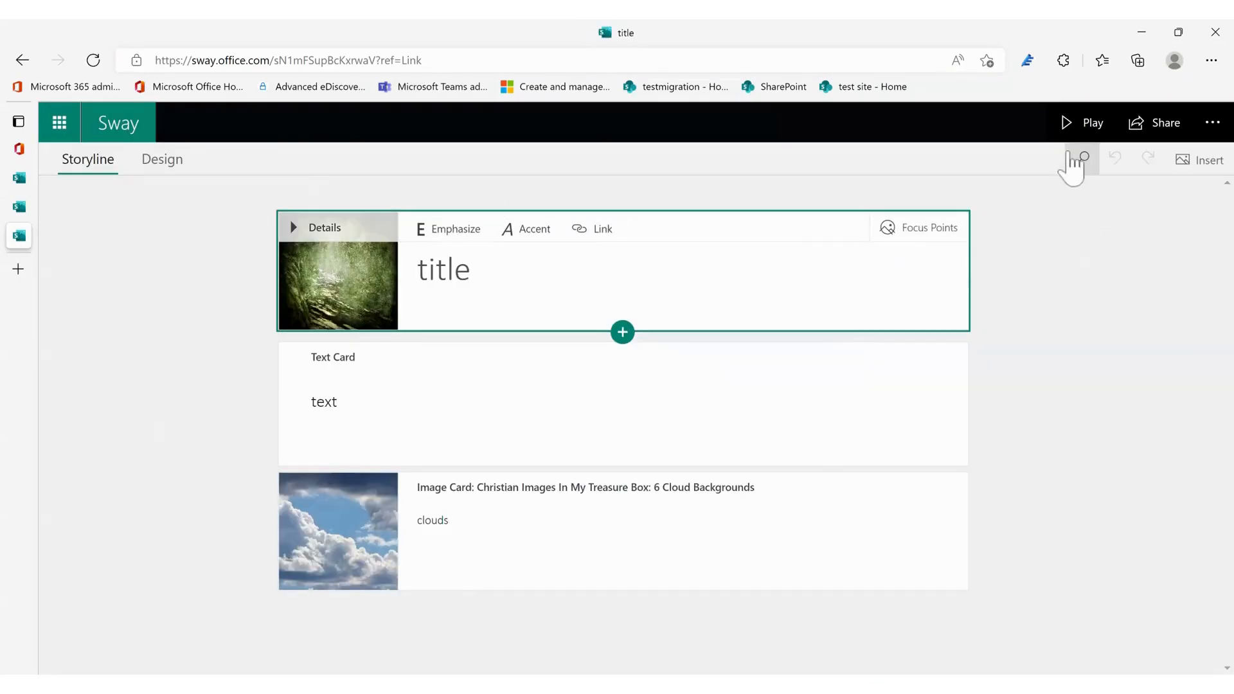
Play the Sway and view it from the title down to the captioned cloud image and back
{"action": "left_click", "coordinate": [1084, 126]}
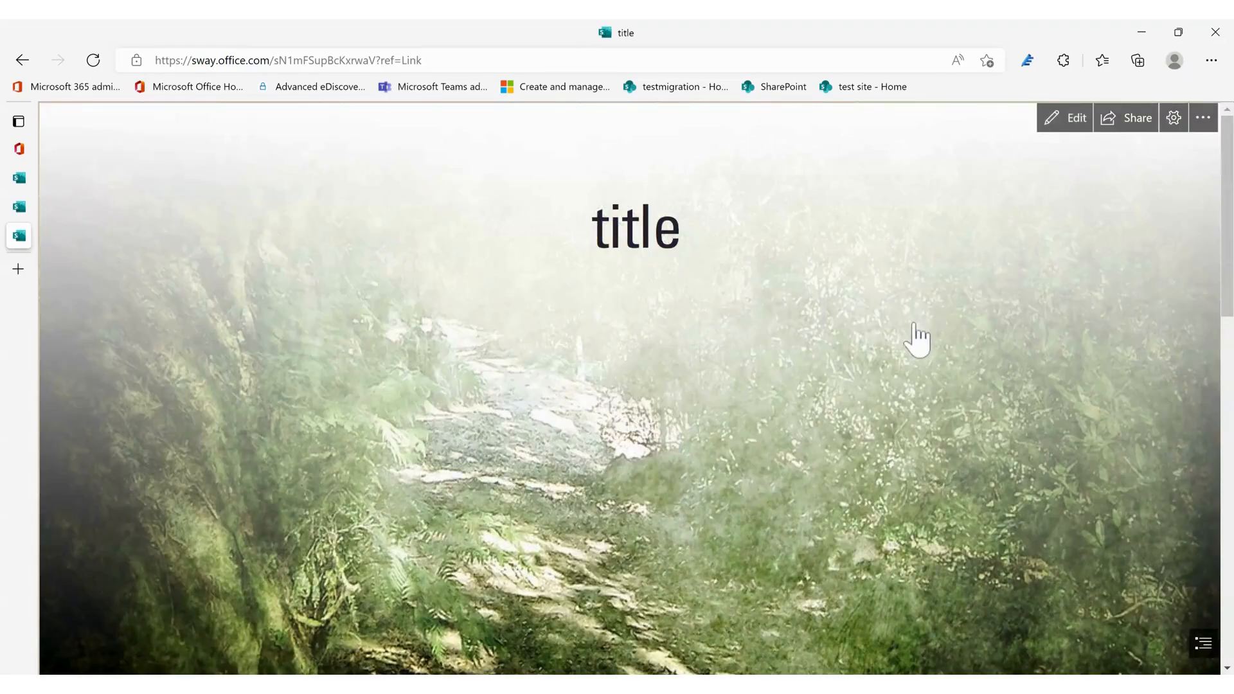
{"action": "scroll", "coordinate": [898, 358], "scroll_direction": "down", "scroll_amount": 5}
{"action": "scroll", "coordinate": [903, 363], "scroll_direction": "down", "scroll_amount": 5}
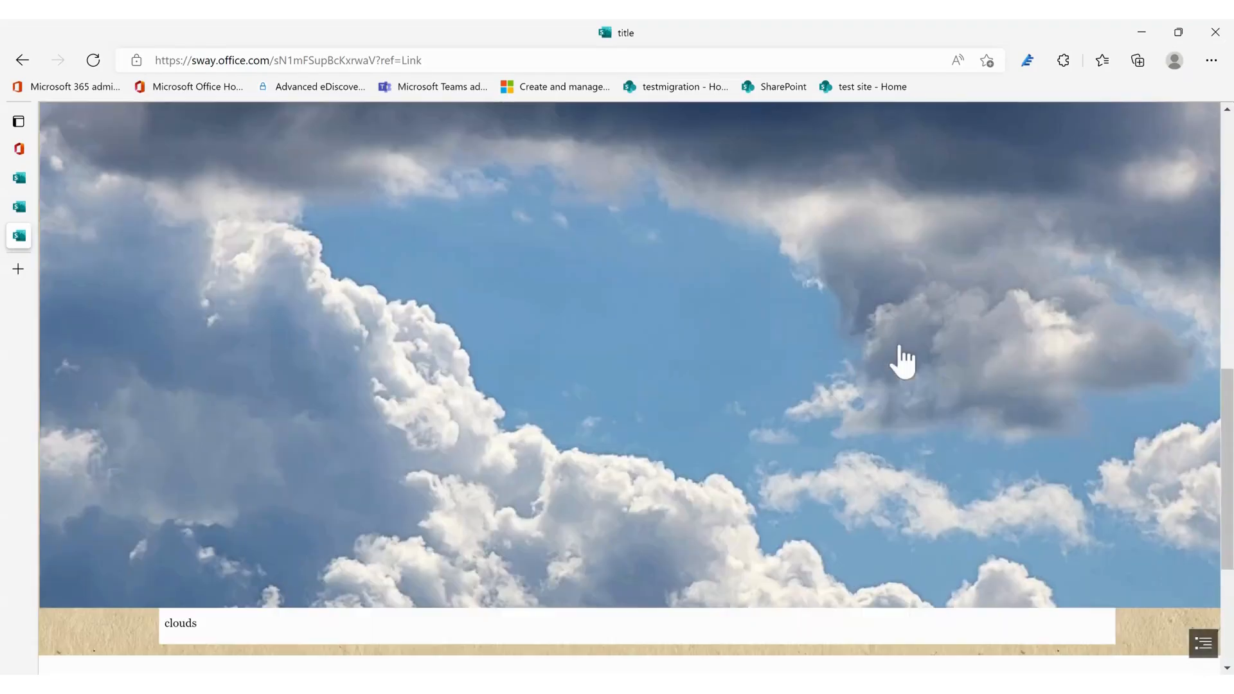
{"action": "scroll", "coordinate": [903, 363], "scroll_direction": "up", "scroll_amount": 10}
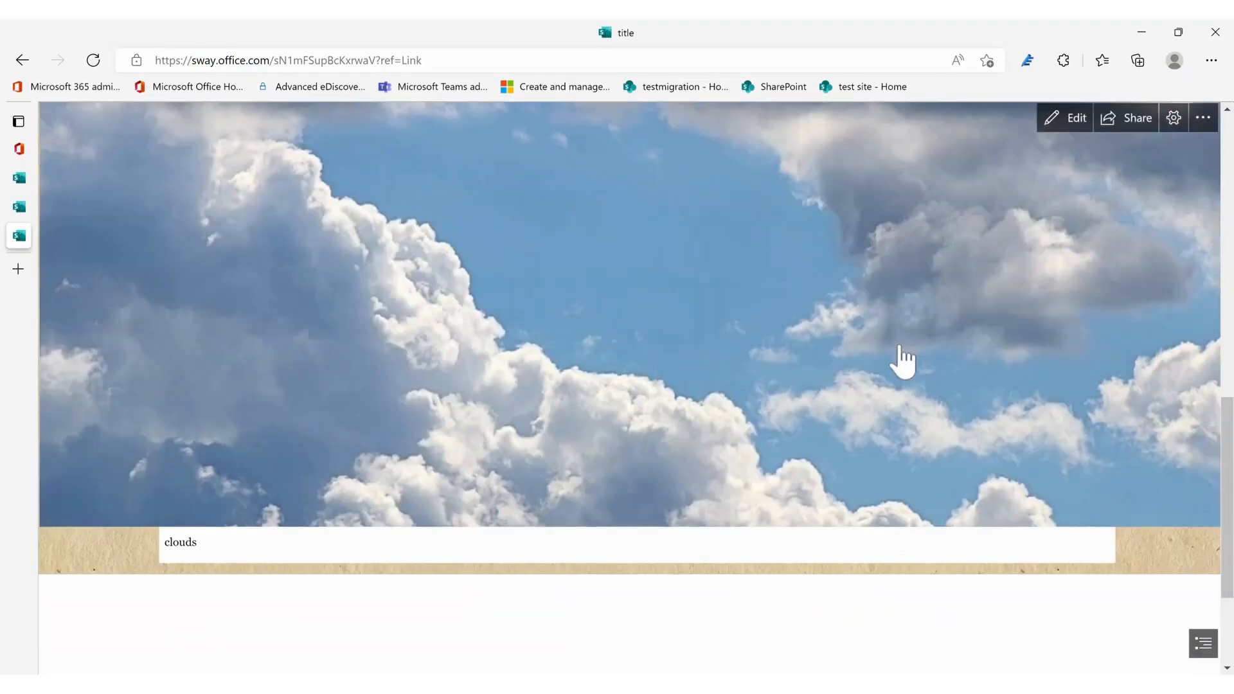
{"action": "scroll", "coordinate": [902, 360], "scroll_direction": "up", "scroll_amount": 2}
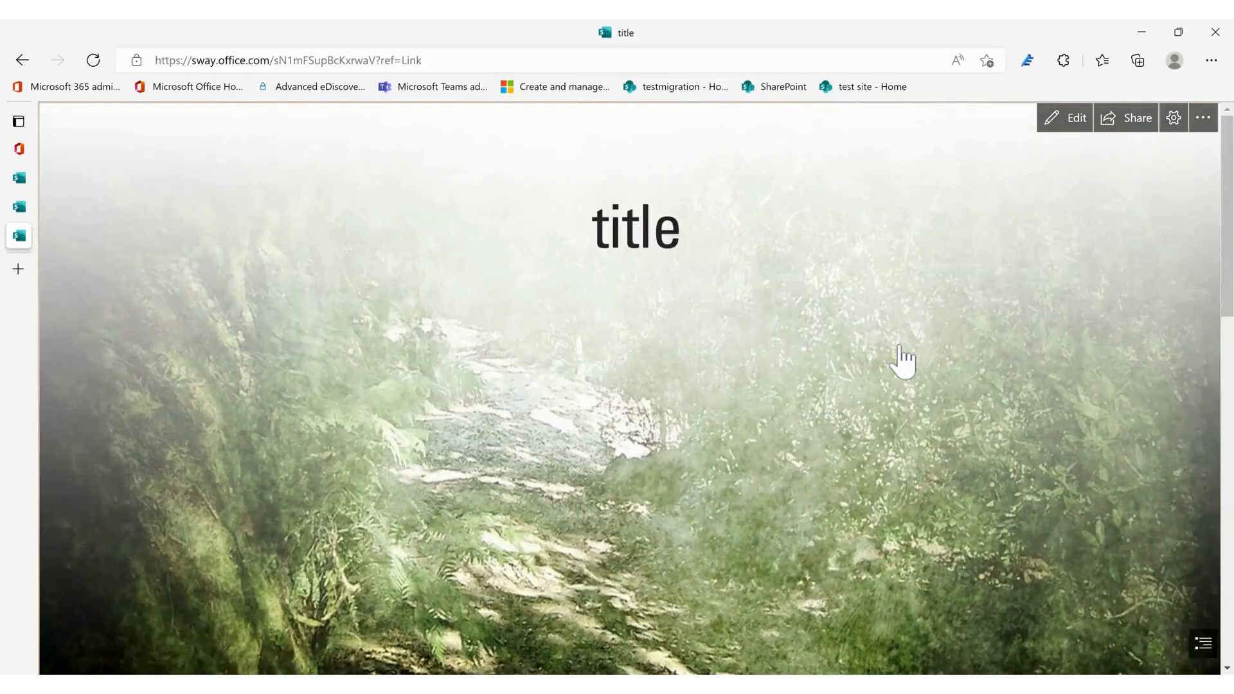
Look through the other open Sway tabs, return to the played Sway and view it through to the clouds caption again
{"action": "left_click", "coordinate": [19, 180]}
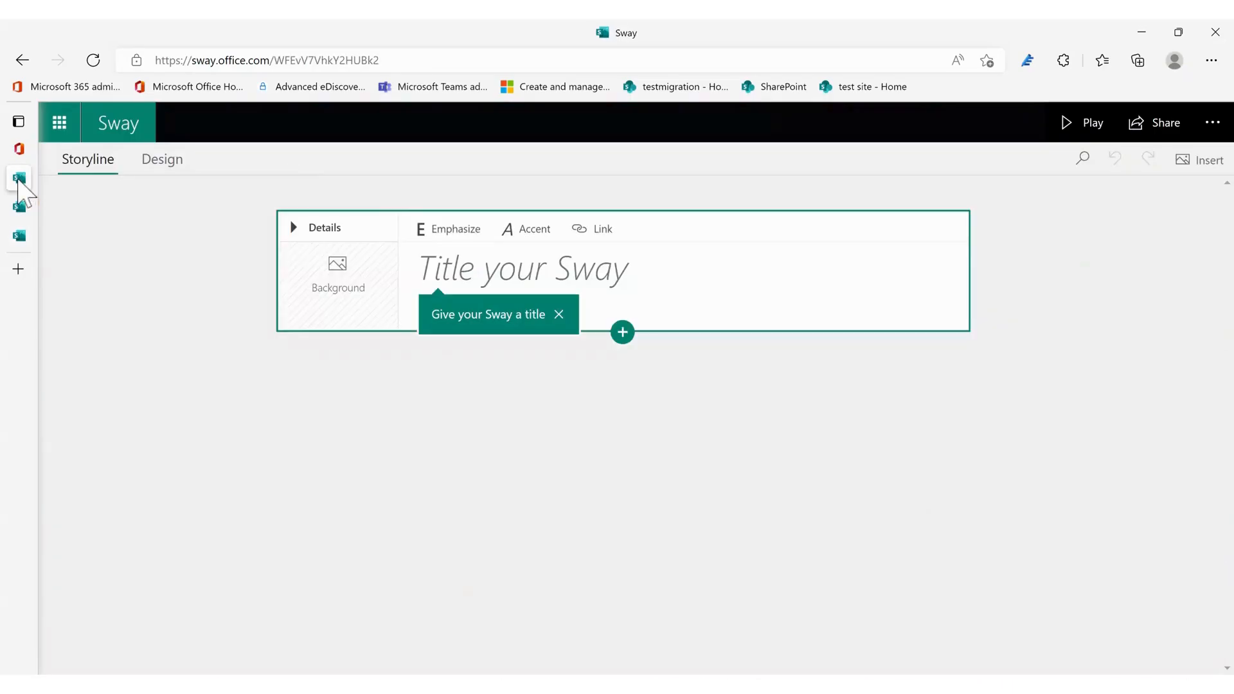
{"action": "left_click", "coordinate": [19, 215]}
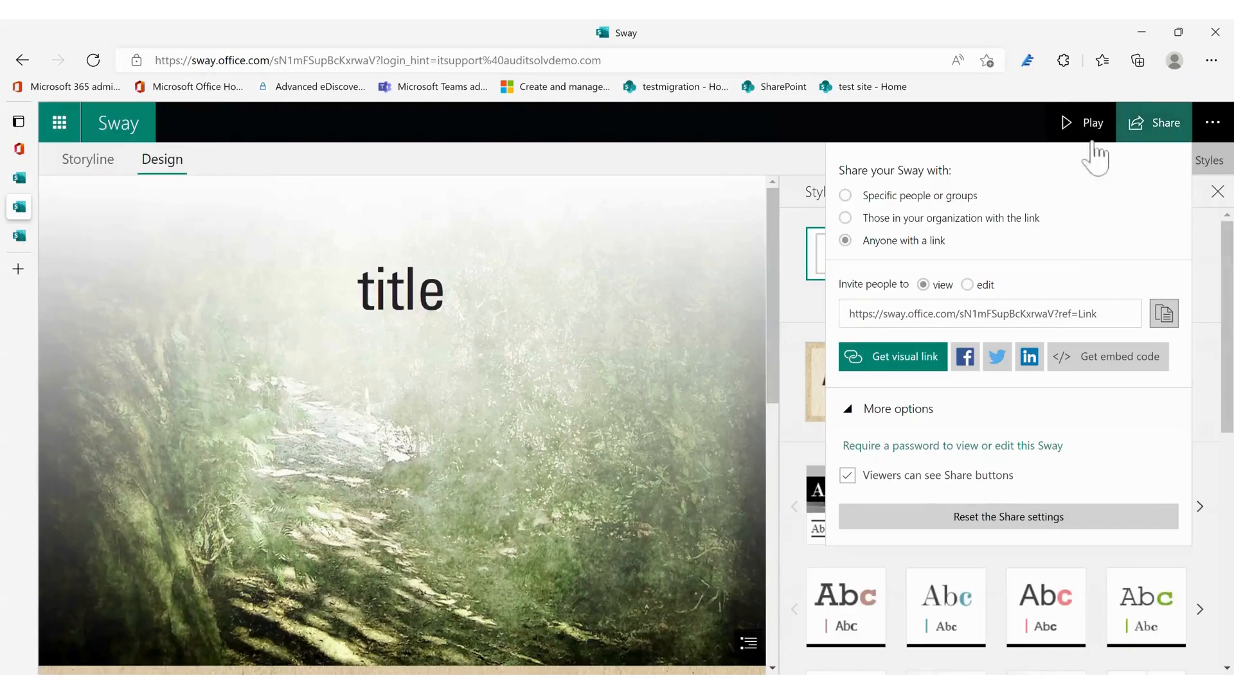
{"action": "left_click", "coordinate": [32, 235]}
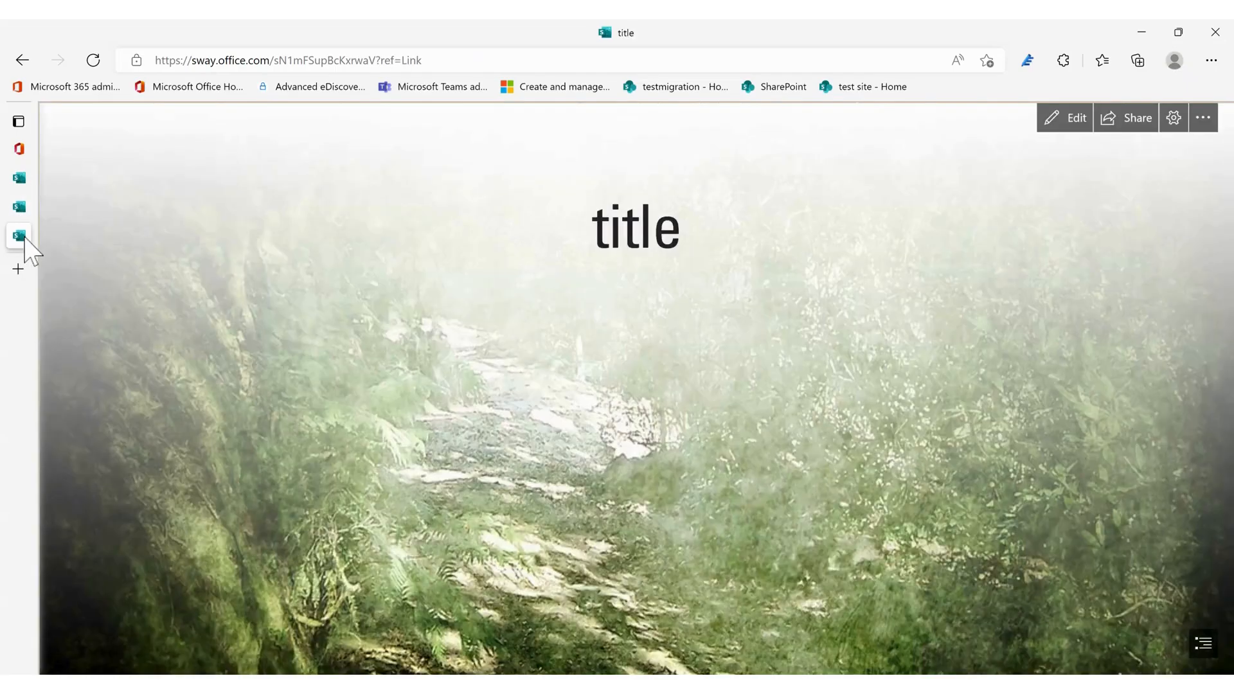
{"action": "scroll", "coordinate": [425, 311], "scroll_direction": "down", "scroll_amount": 10}
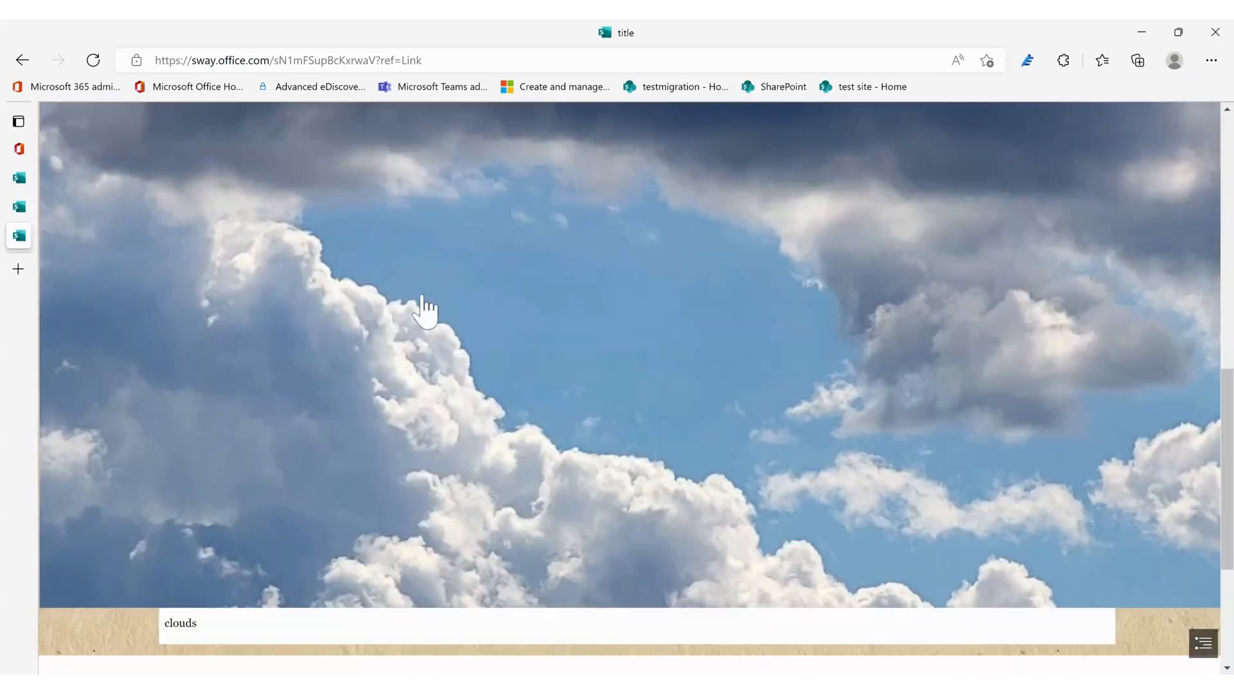
{"action": "scroll", "coordinate": [425, 312], "scroll_direction": "up", "scroll_amount": 6}
{"action": "scroll", "coordinate": [424, 312], "scroll_direction": "up", "scroll_amount": 5}
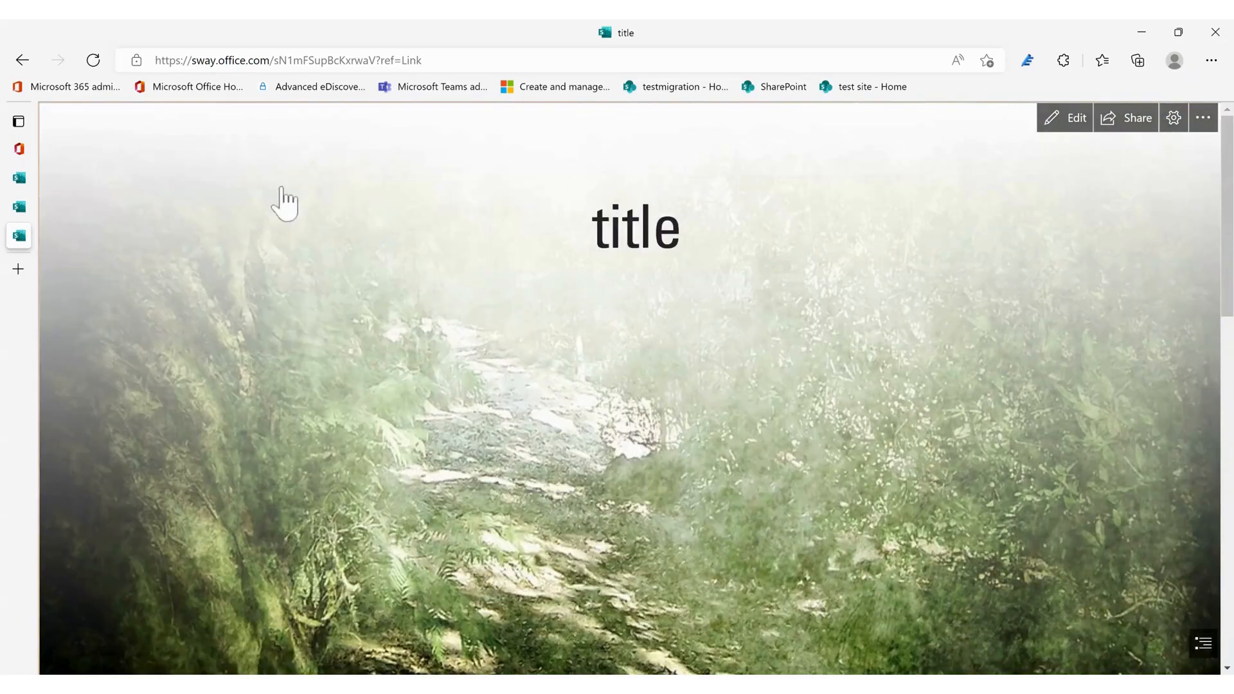